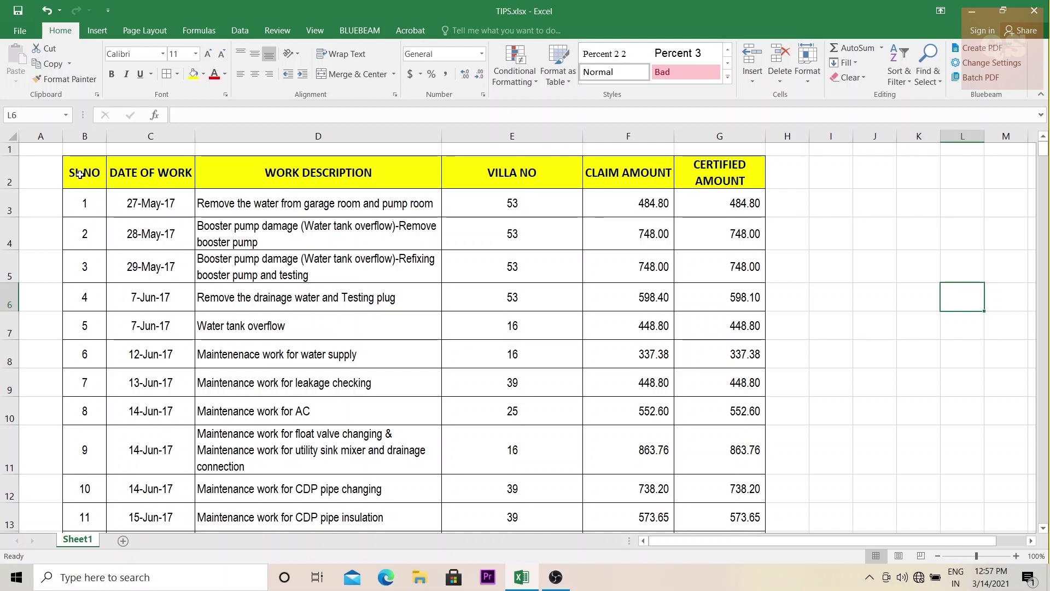
Point out the DATE OF WORK, WORK DESCRIPTION, VILLA NO and CERTIFIED AMOUNT headings
click(143, 176)
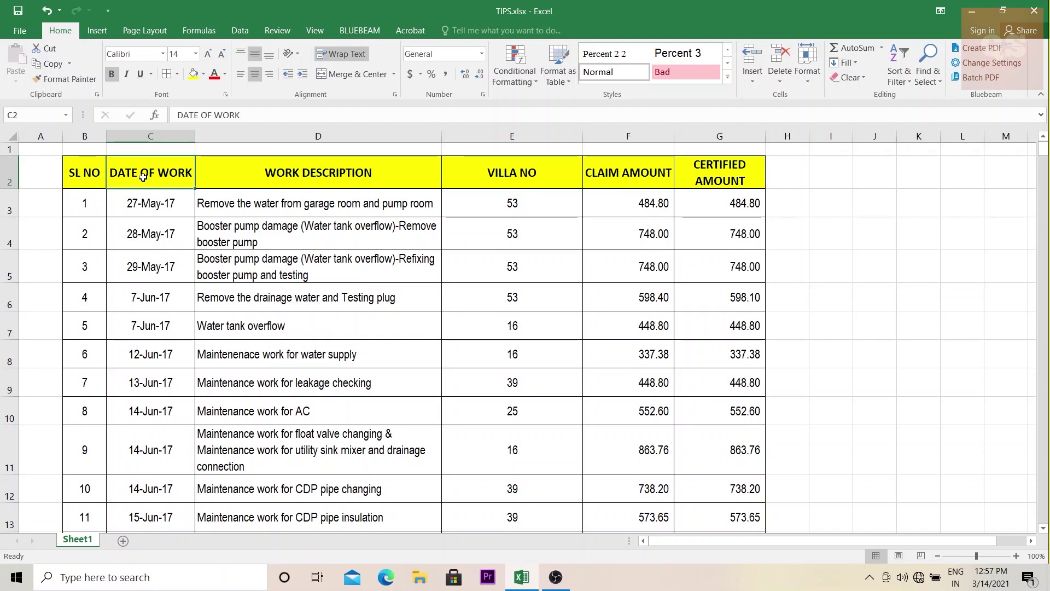
click(262, 166)
click(537, 171)
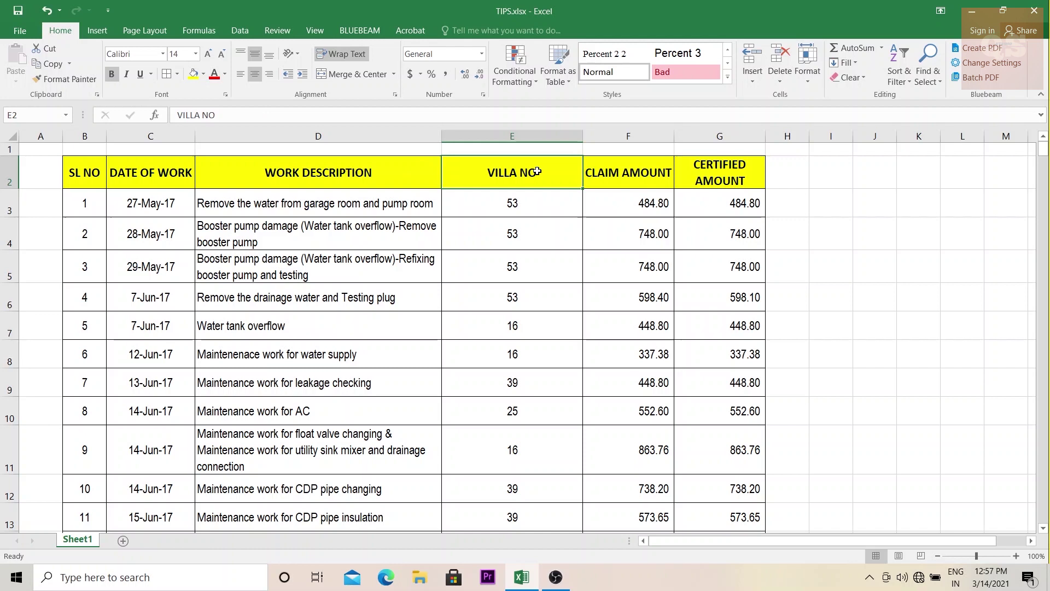
click(726, 185)
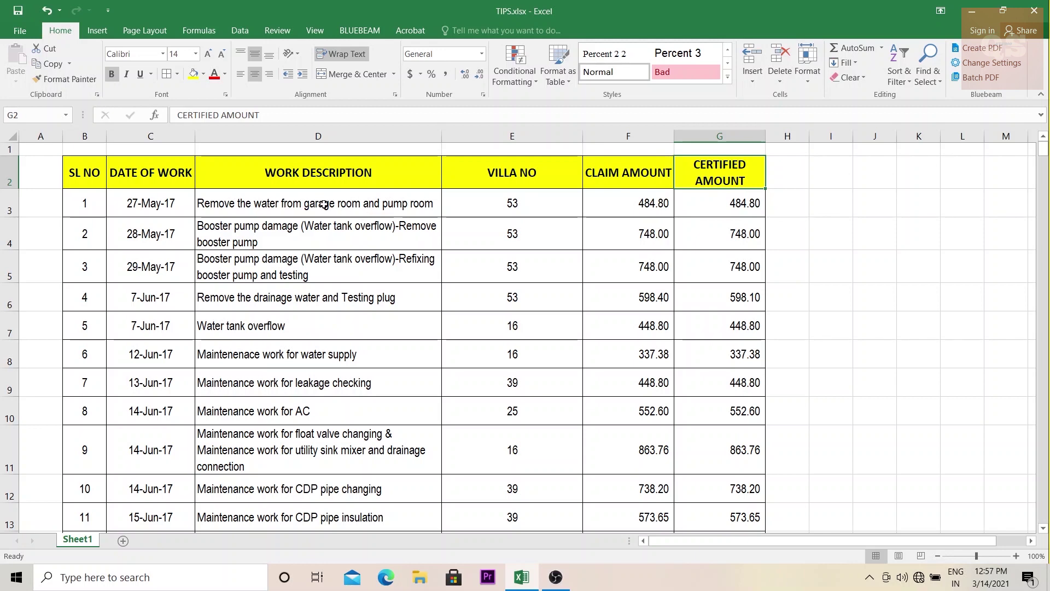
scroll(324, 204, down, 8)
scroll(547, 246, up, 8)
scroll(711, 262, down, 4)
scroll(837, 283, up, 4)
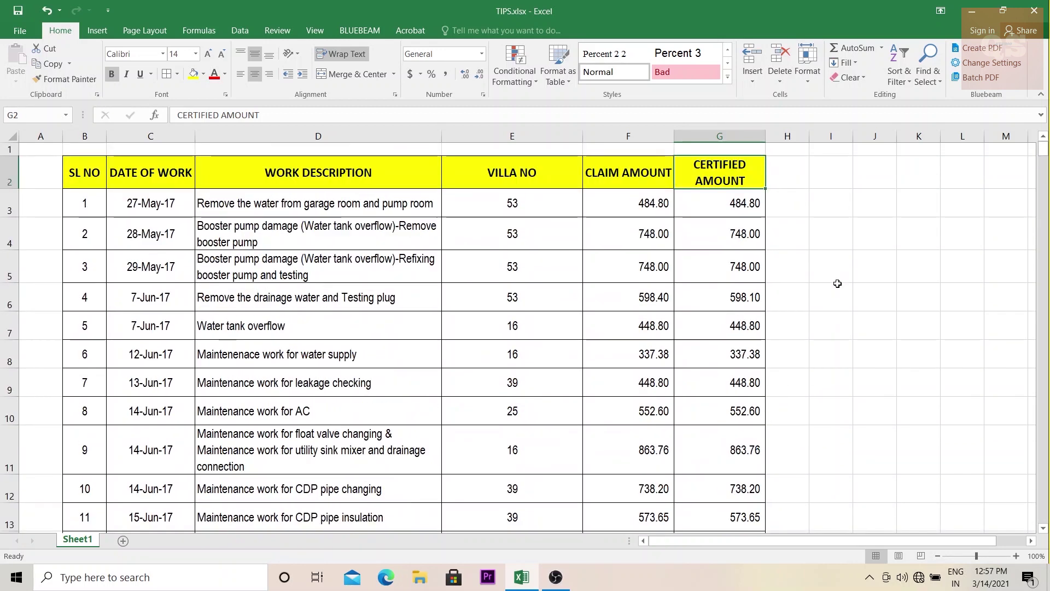
Turn on Filter for the header row B2:G2, from SL NO to CERTIFIED AMOUNT
click(874, 287)
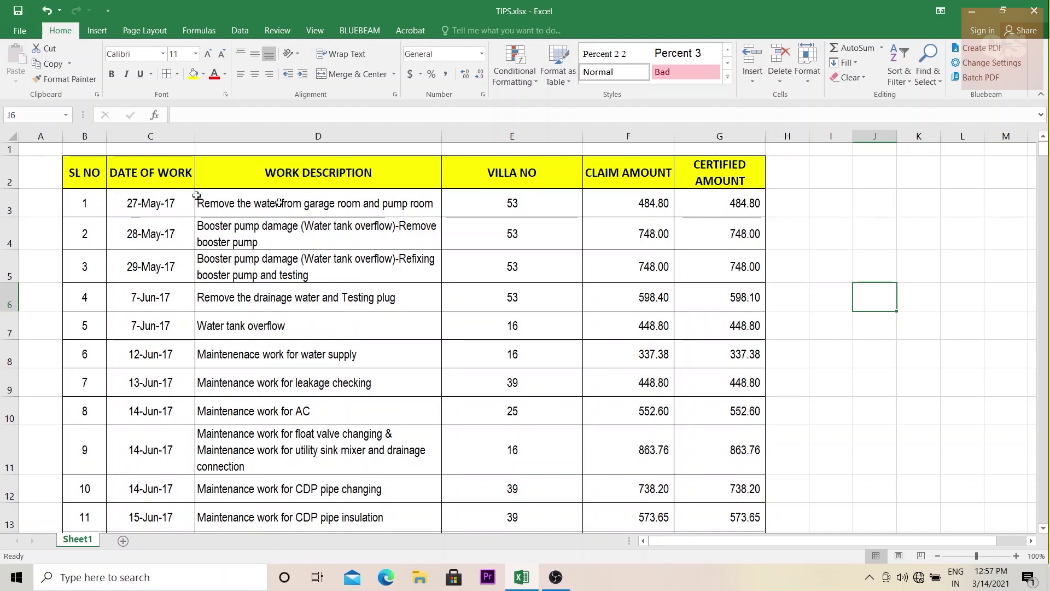
click(861, 274)
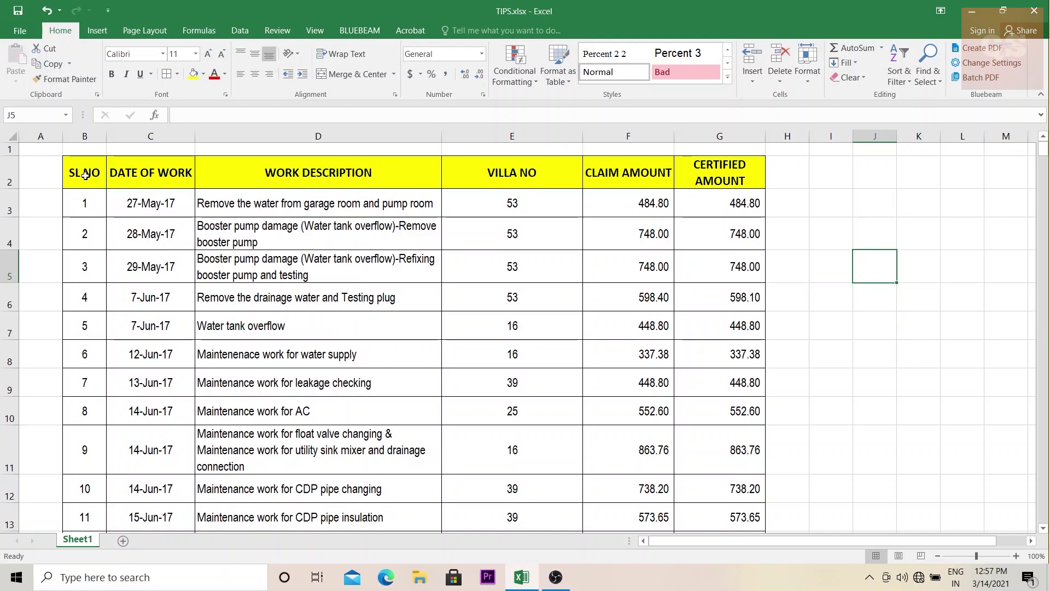
drag(84, 175, 720, 168)
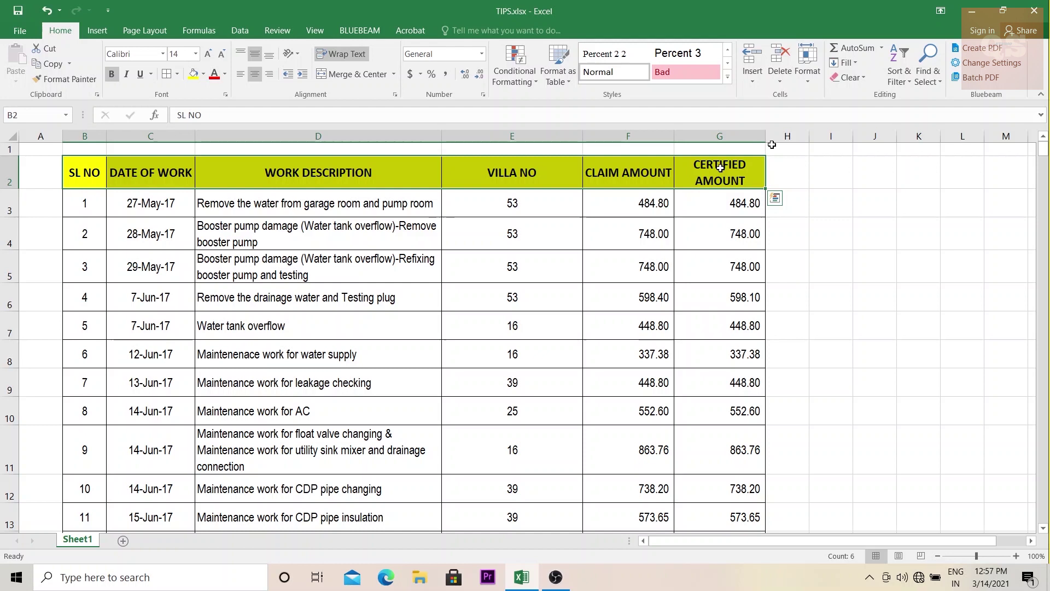
click(907, 71)
click(907, 149)
click(874, 232)
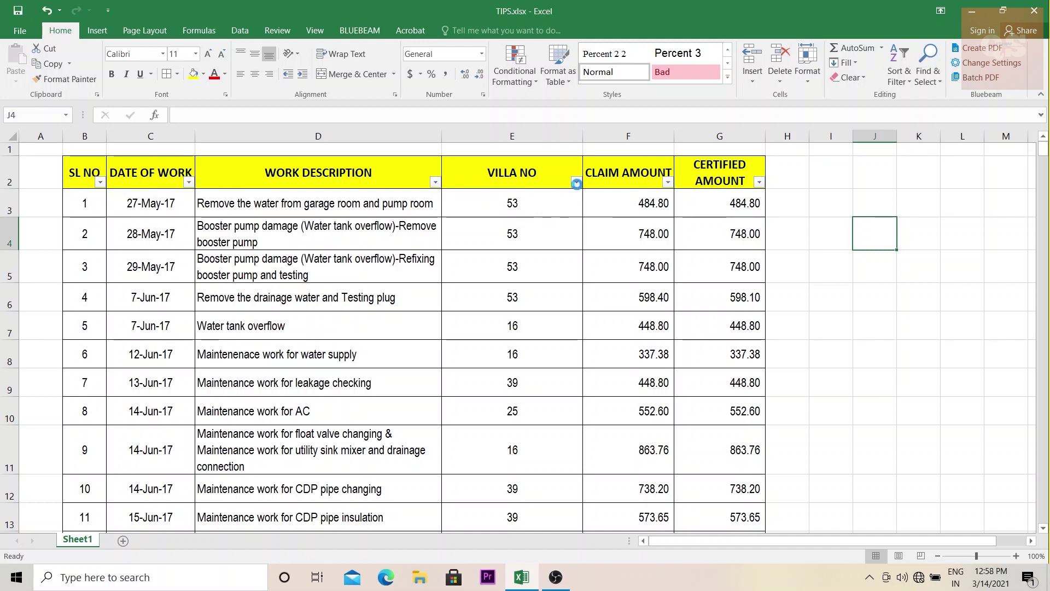
Filter VILLA NO to show only villa 1, then clear that filter again
click(577, 182)
click(463, 317)
click(445, 326)
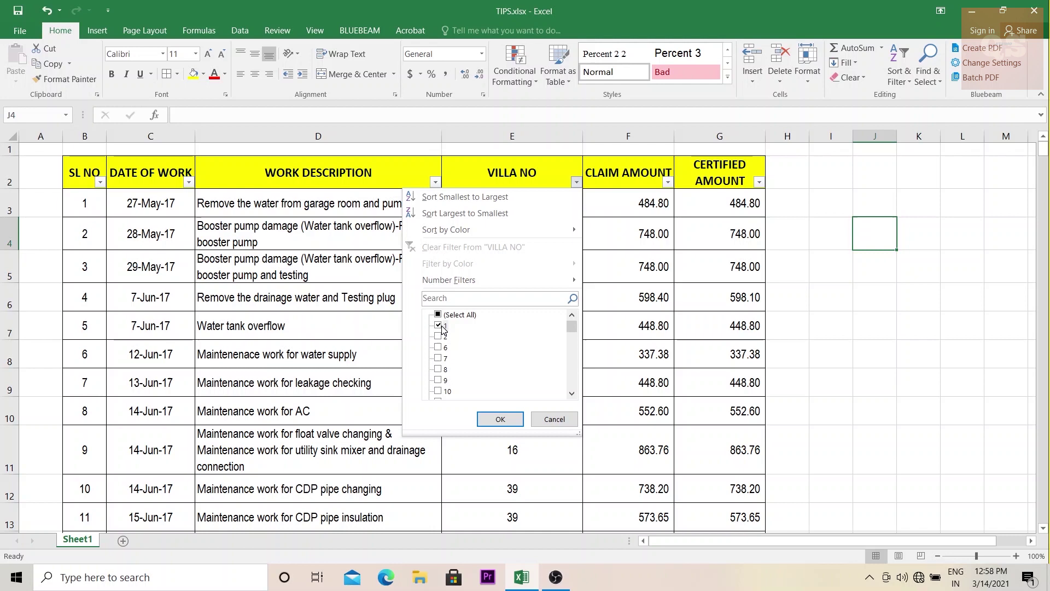
click(498, 418)
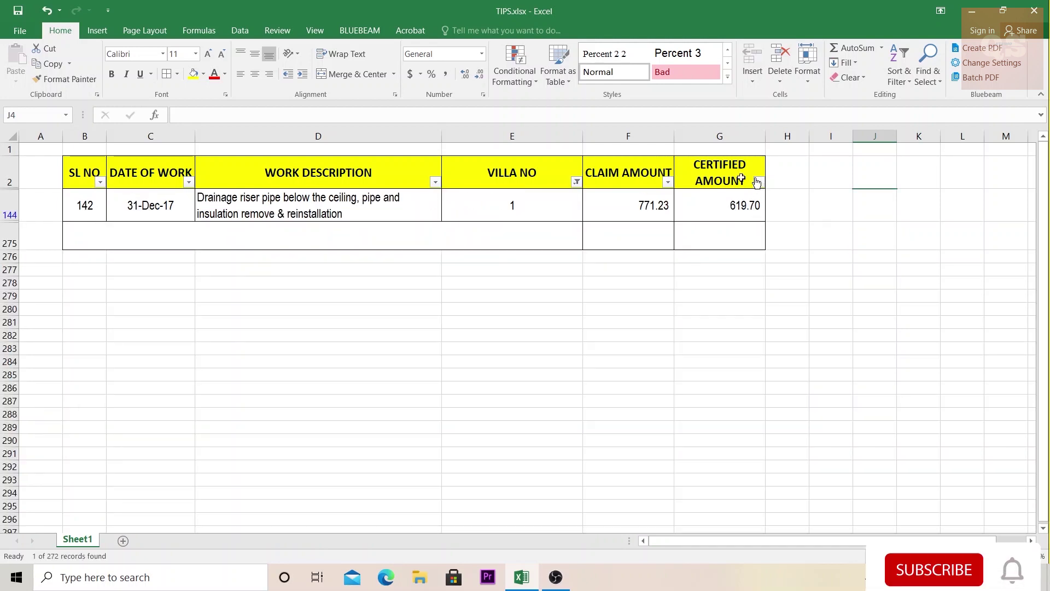
click(577, 181)
click(435, 312)
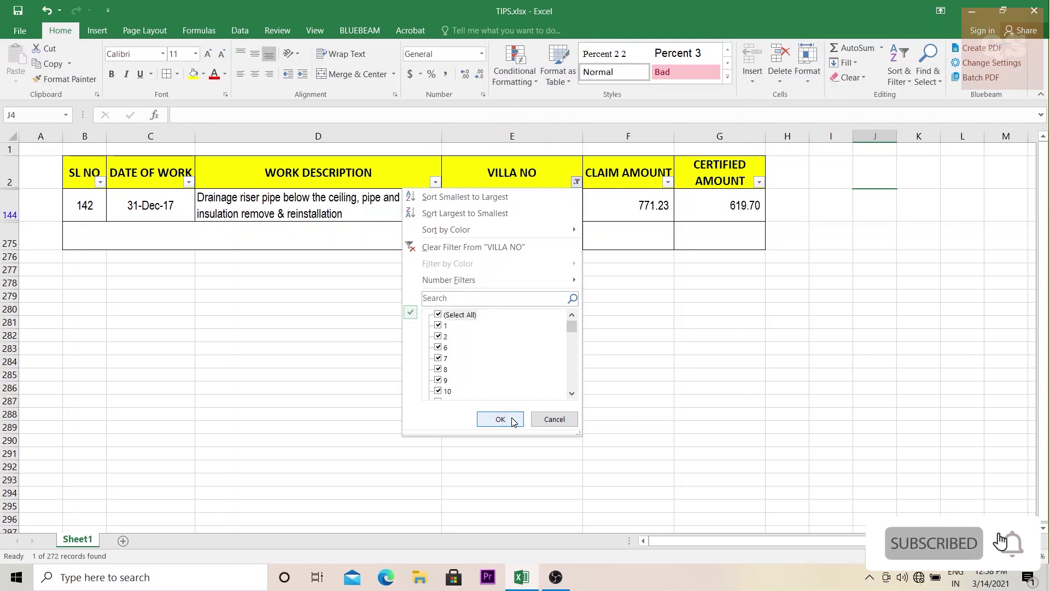
click(499, 419)
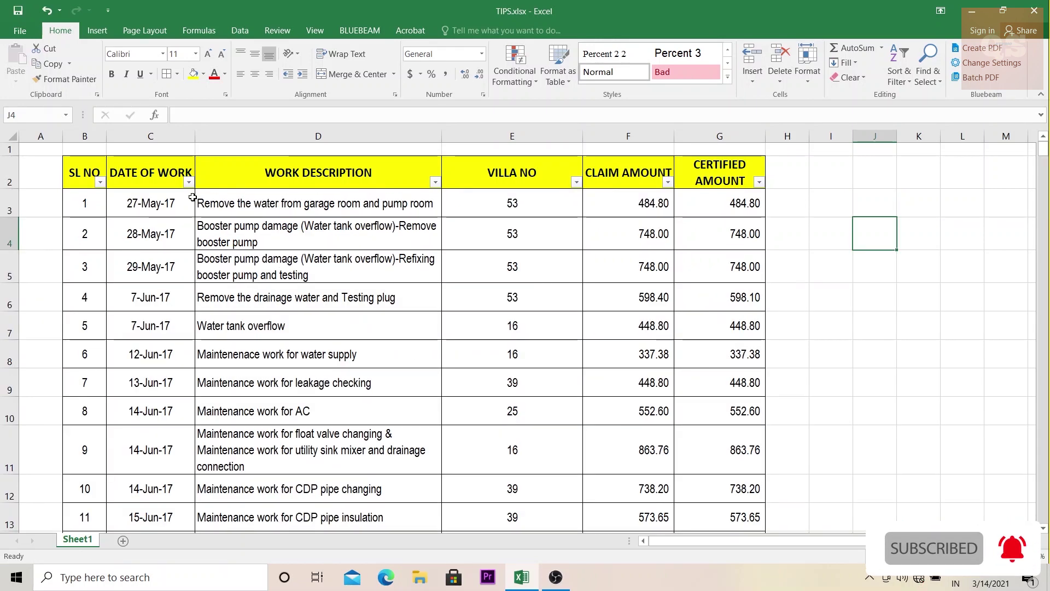
Filter DATE OF WORK to only 7-Jan-18, then reselect every date to clear it
click(189, 181)
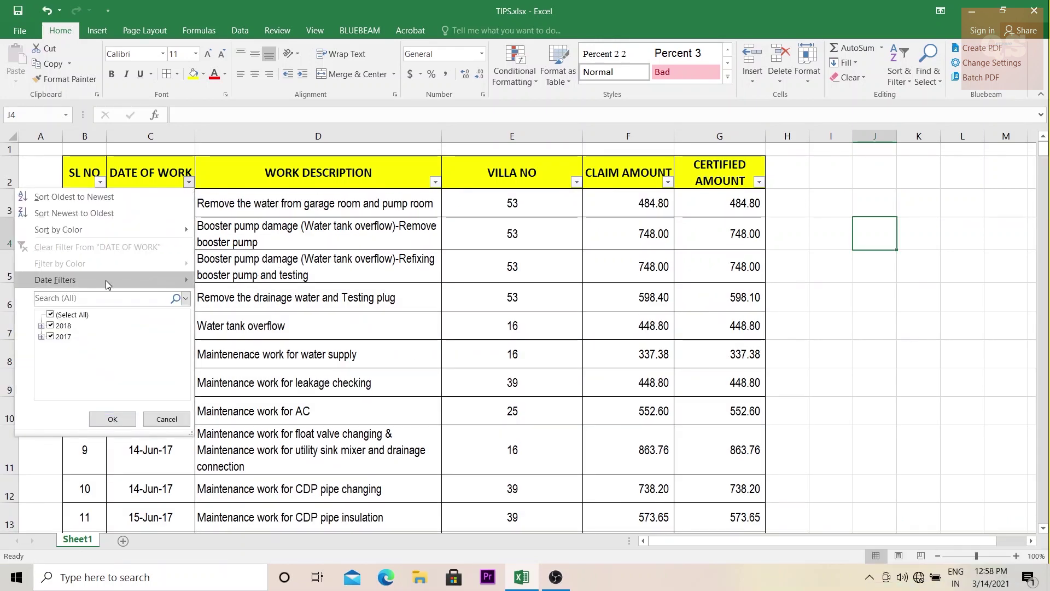
click(50, 315)
click(42, 326)
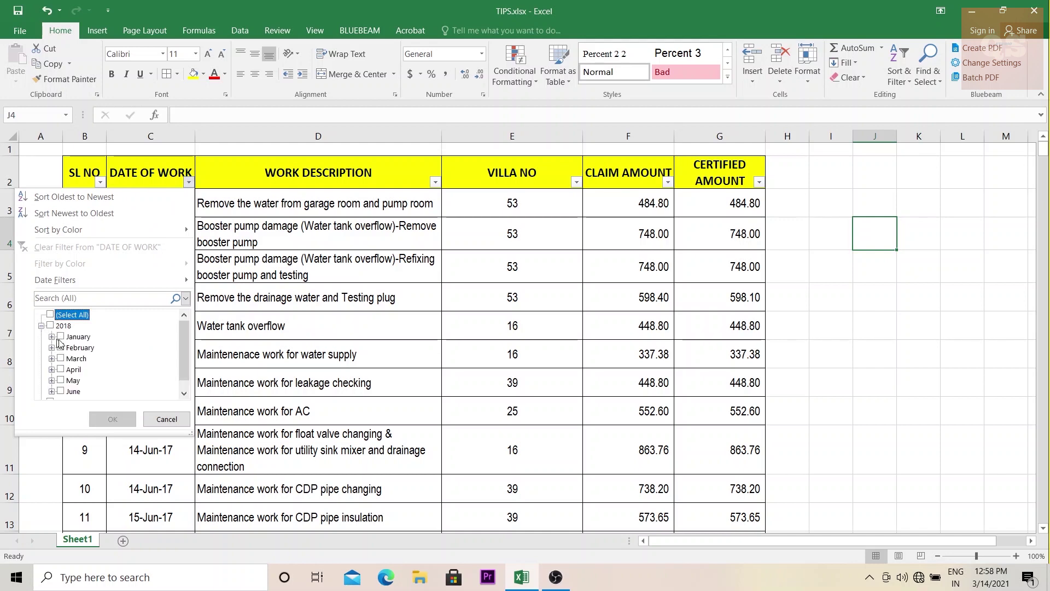
click(51, 337)
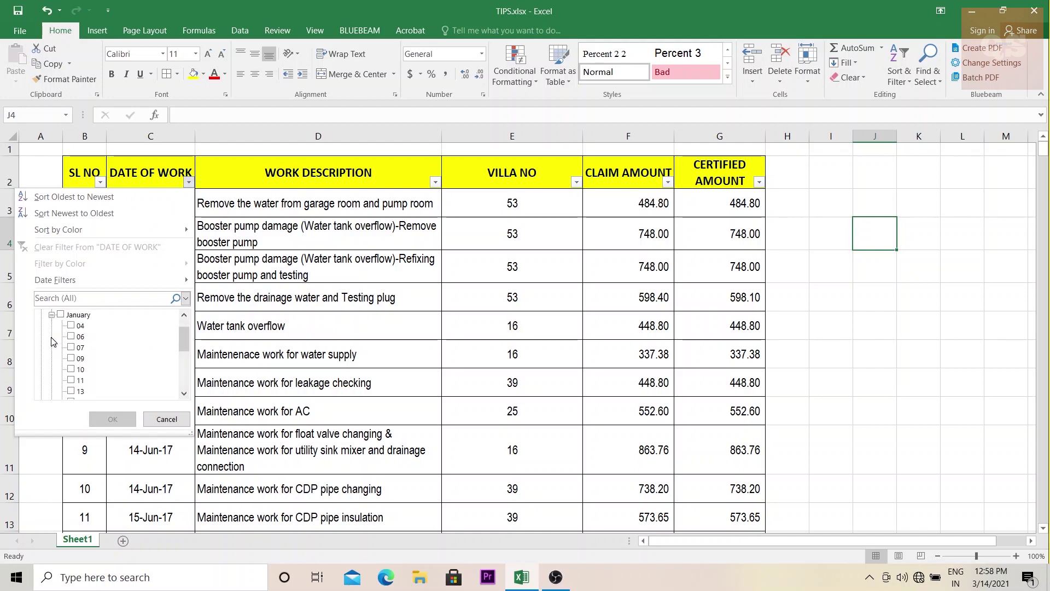
click(76, 347)
scroll(60, 336, up, 1)
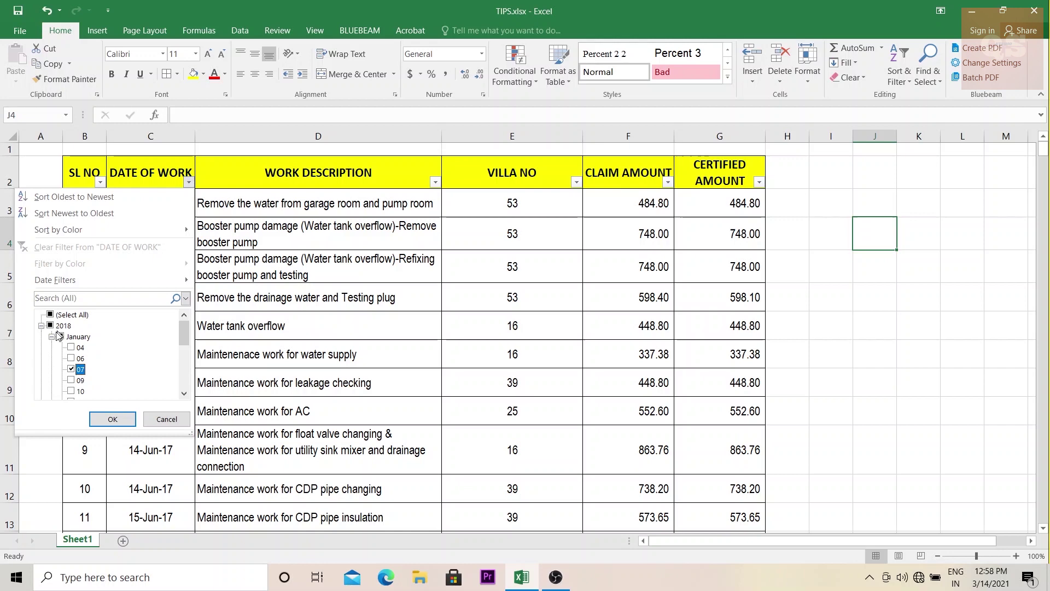
click(113, 419)
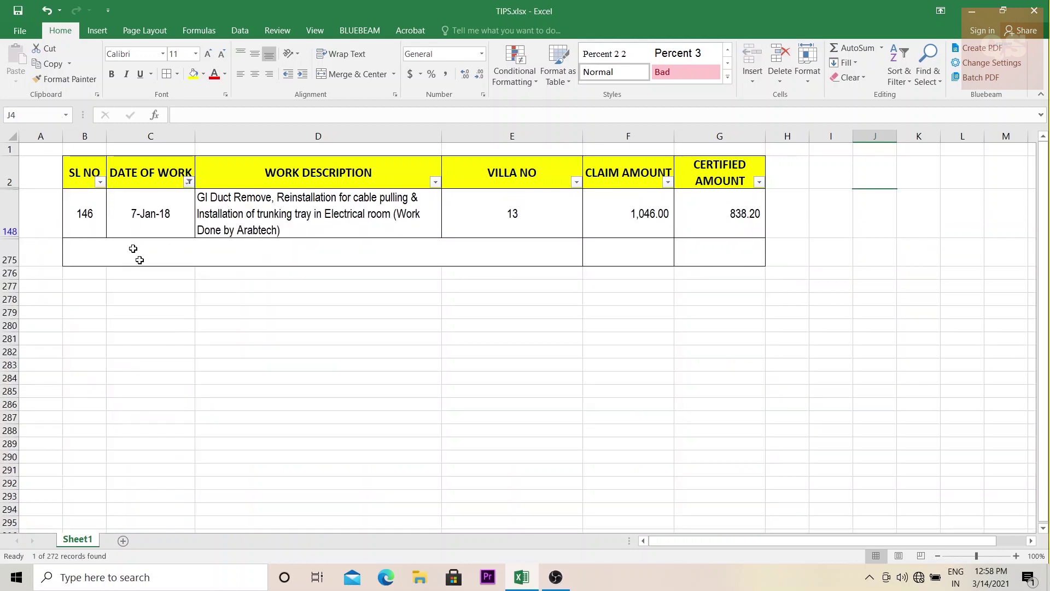
click(495, 378)
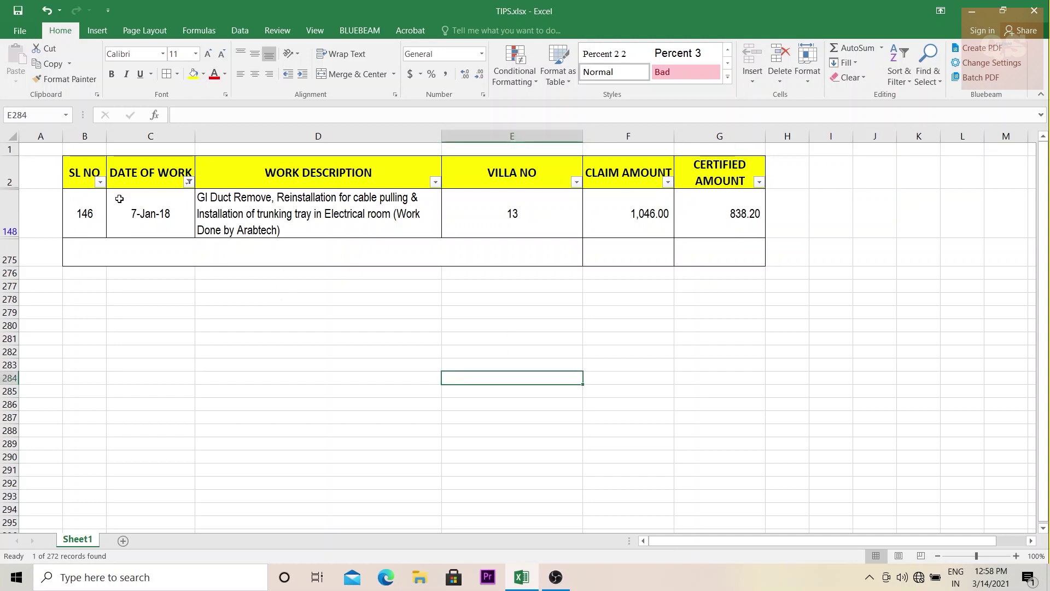
click(188, 181)
click(46, 314)
click(110, 420)
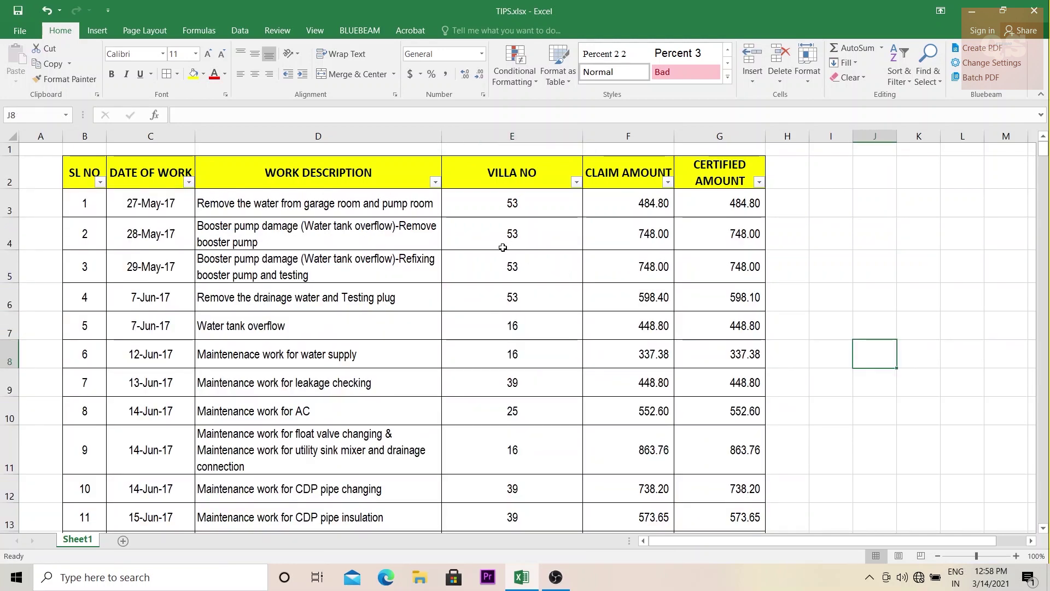
scroll(410, 225, down, 3)
scroll(408, 223, up, 3)
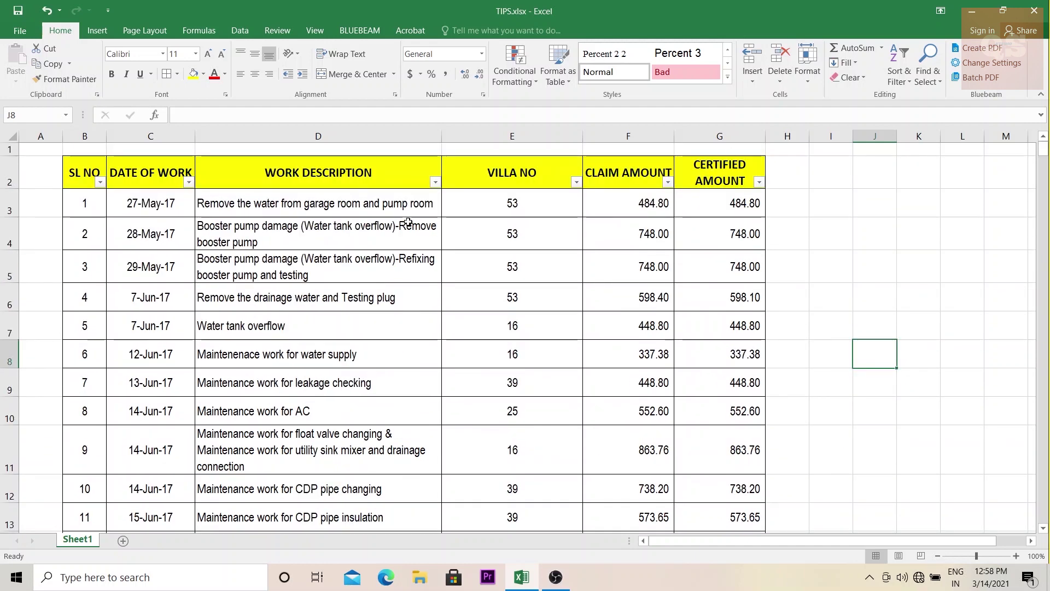
scroll(408, 222, down, 20)
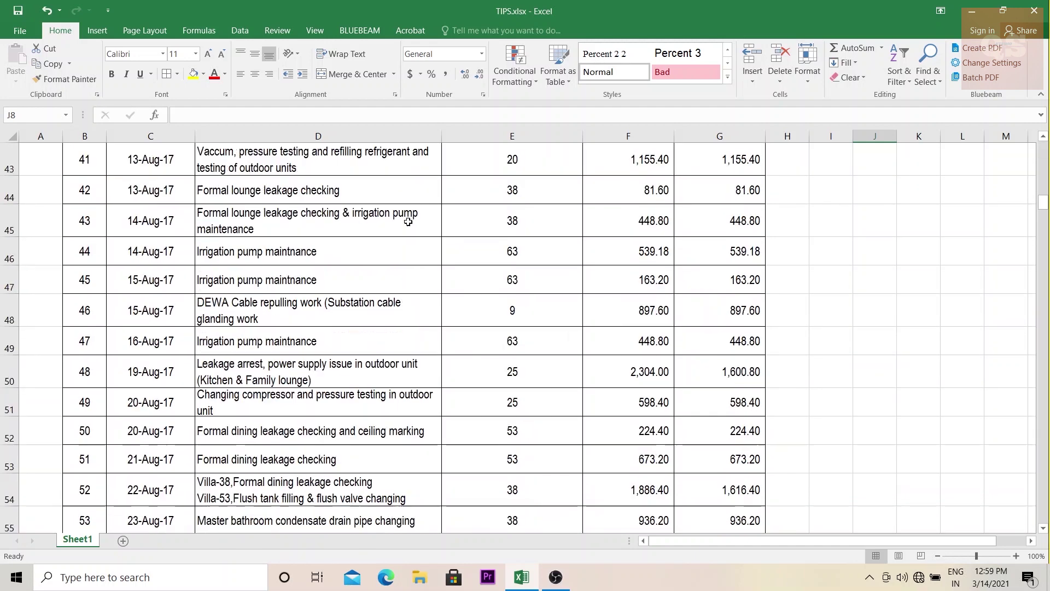
scroll(408, 222, down, 4)
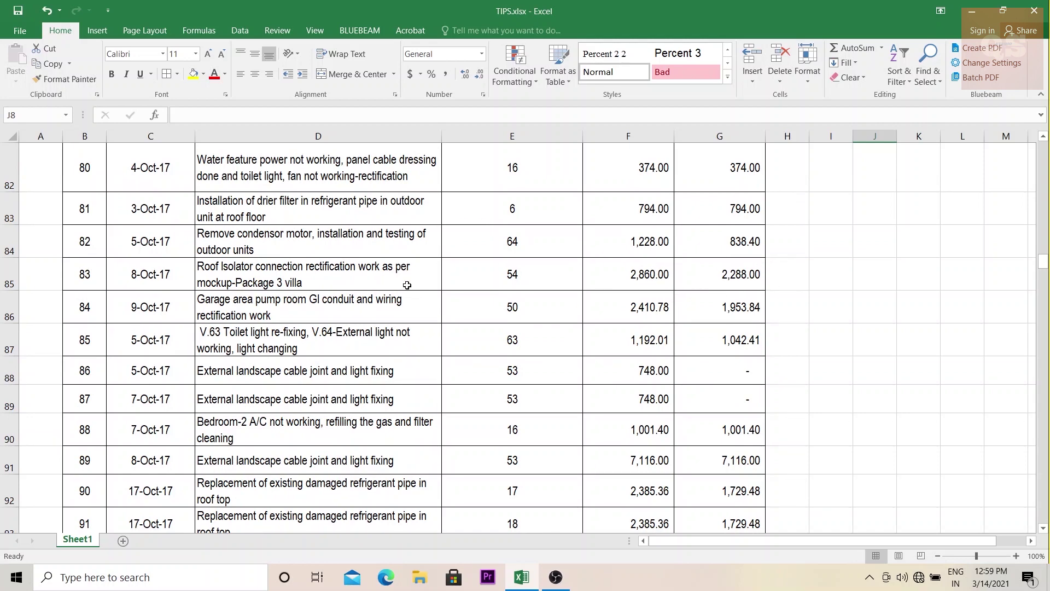
click(643, 283)
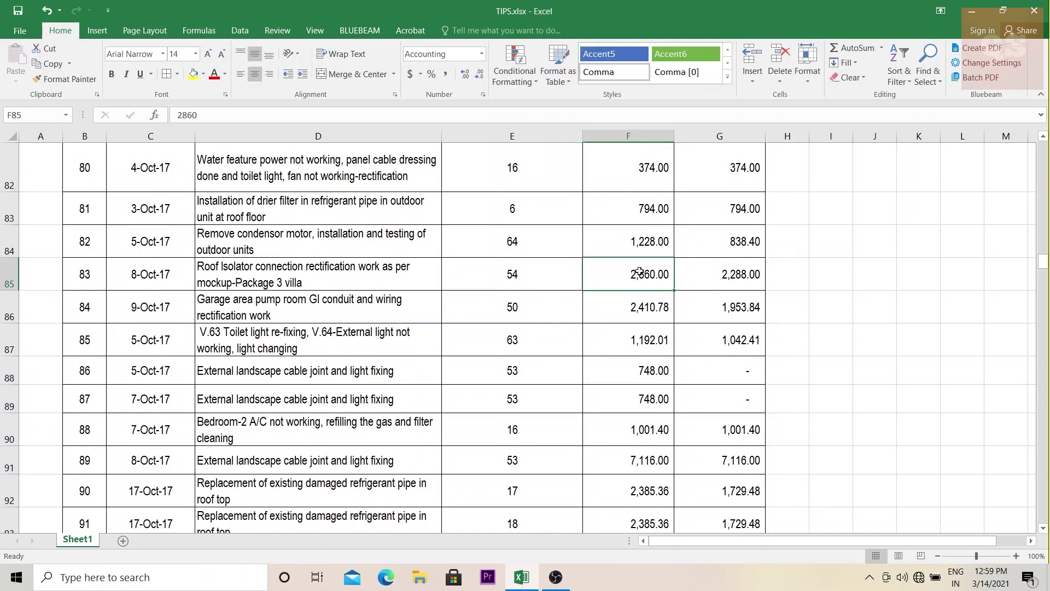
scroll(639, 272, up, 20)
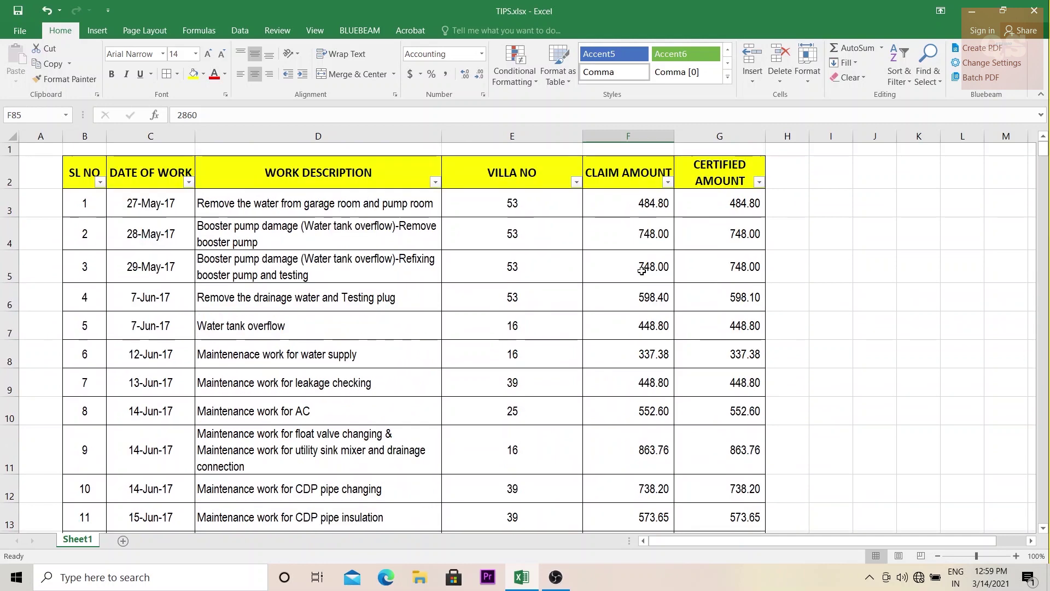
click(637, 182)
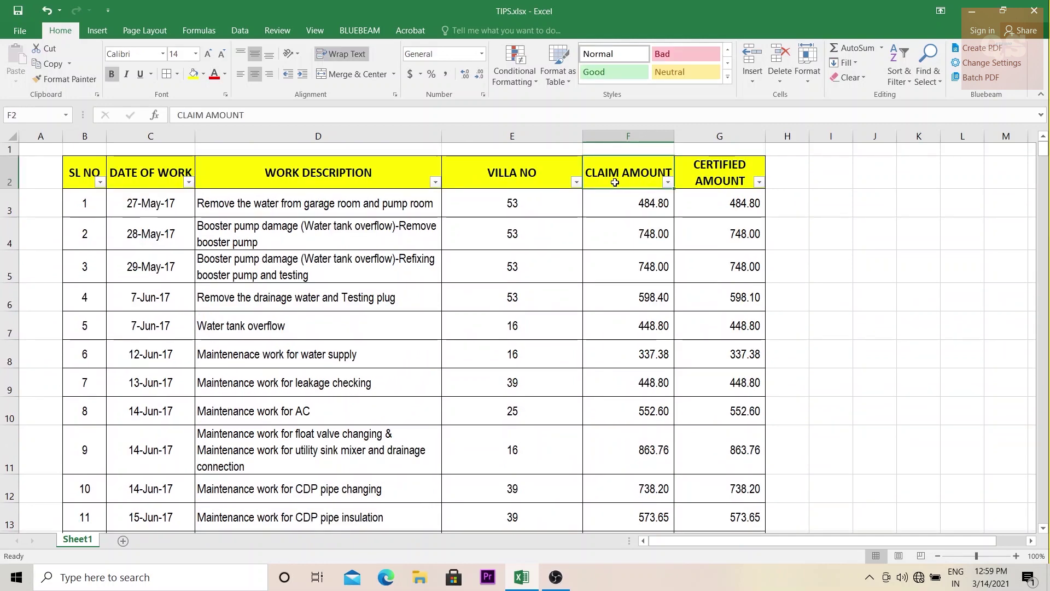
scroll(556, 294, down, 7)
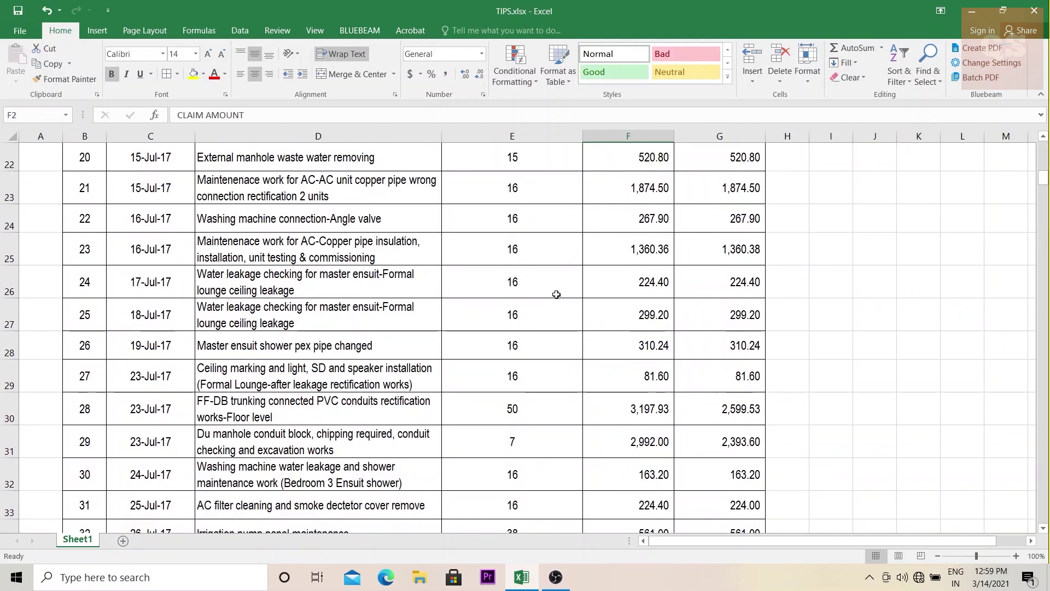
scroll(557, 295, down, 20)
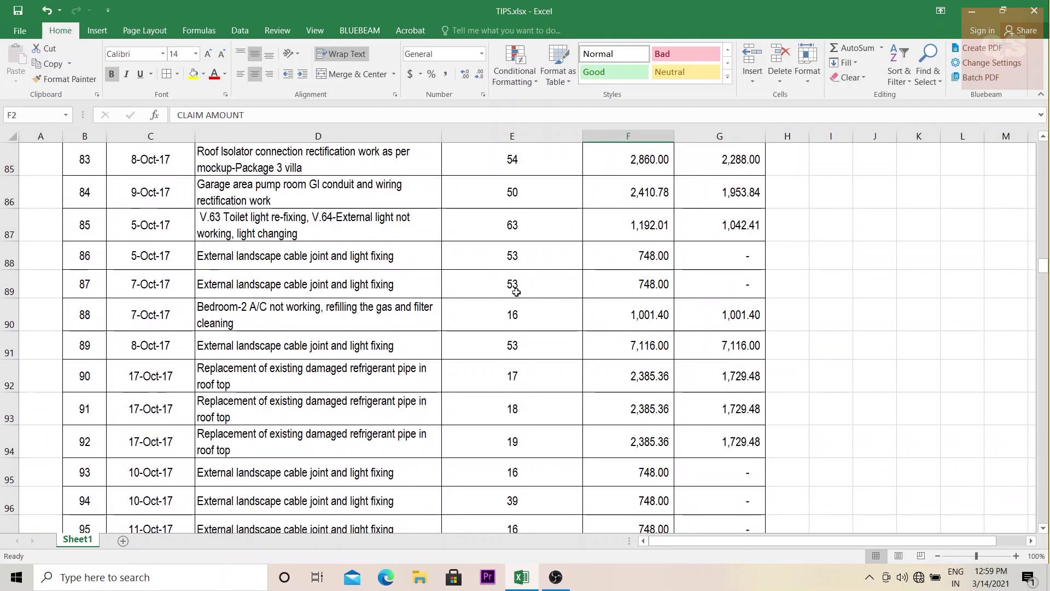
scroll(515, 292, down, 4)
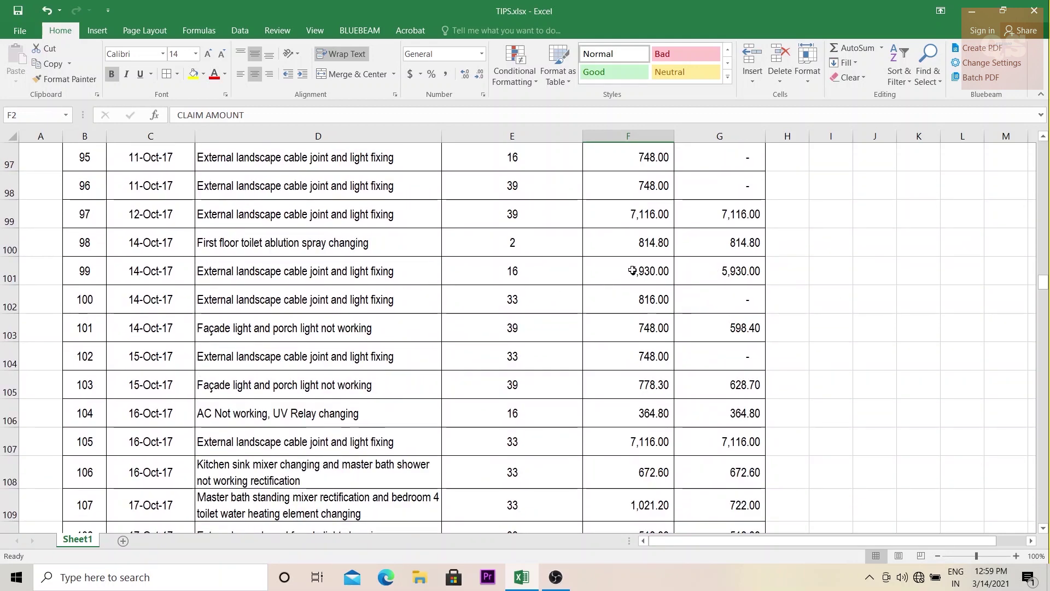
click(686, 270)
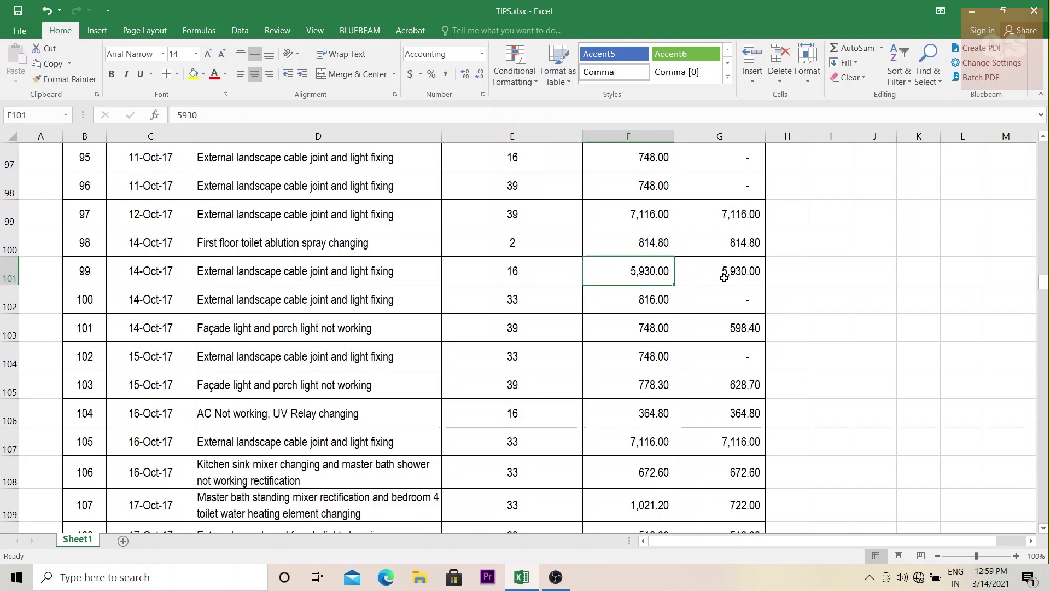
click(634, 302)
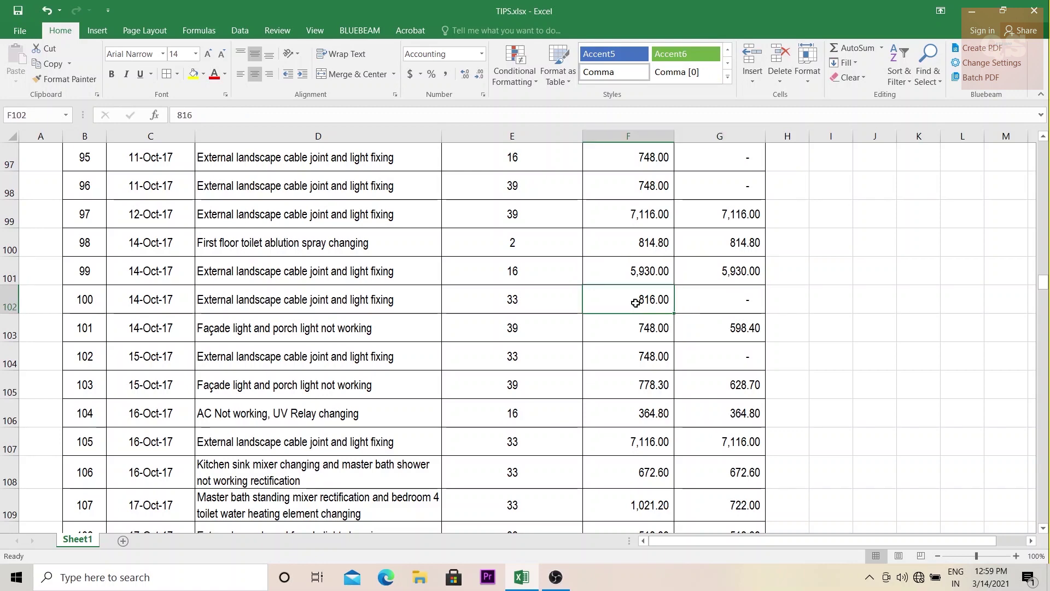
click(724, 303)
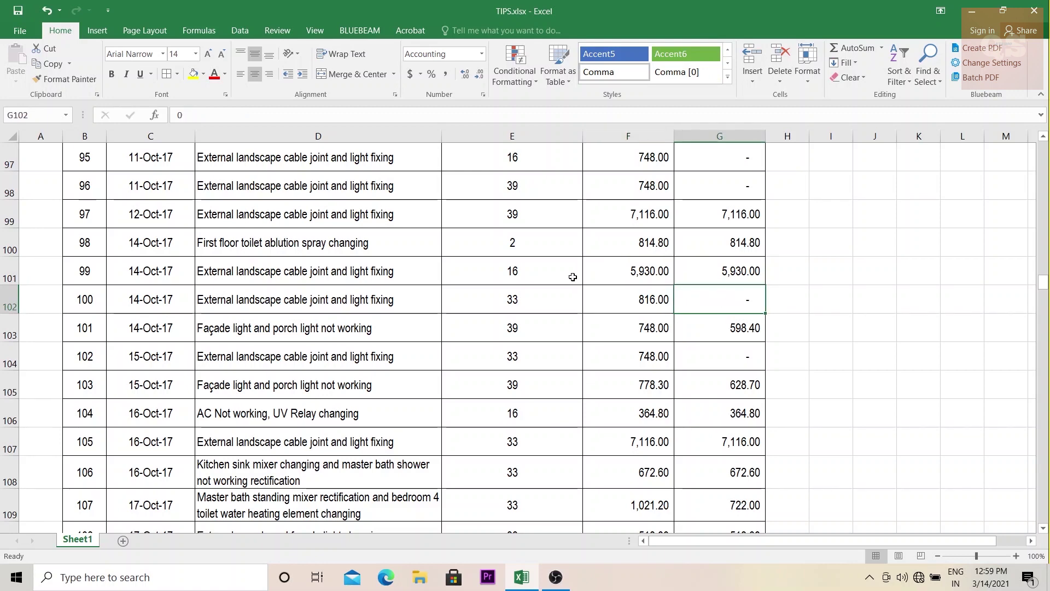
scroll(572, 277, up, 5)
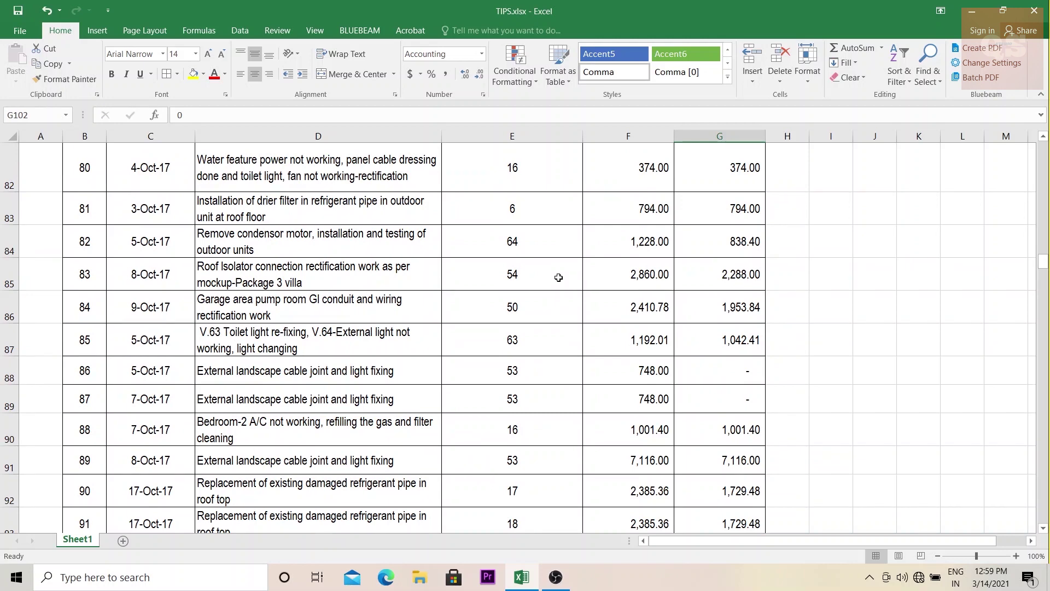
scroll(558, 277, up, 14)
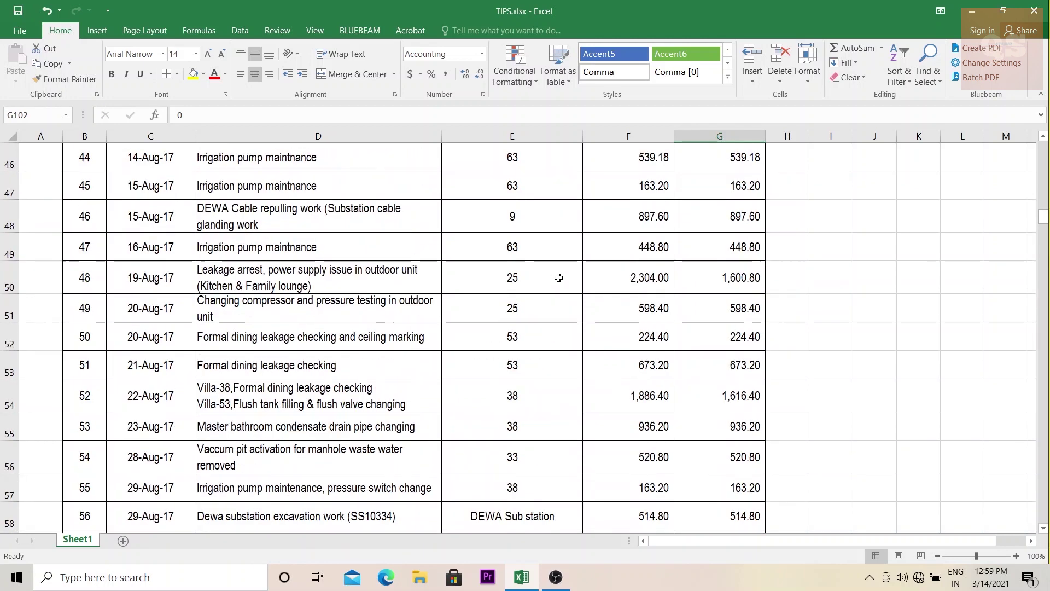
scroll(558, 278, up, 13)
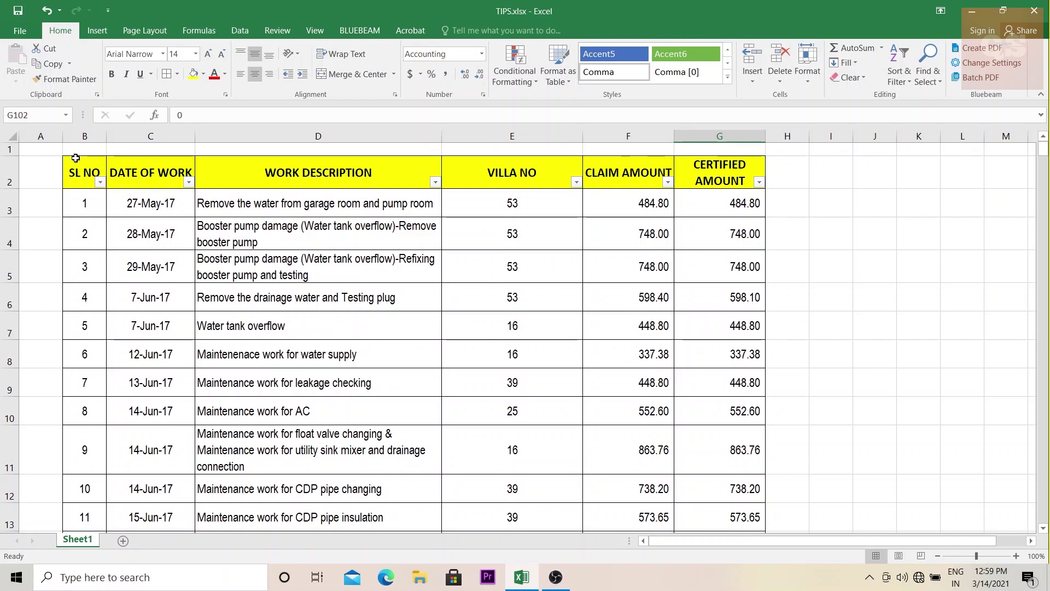
drag(75, 158, 730, 174)
click(317, 233)
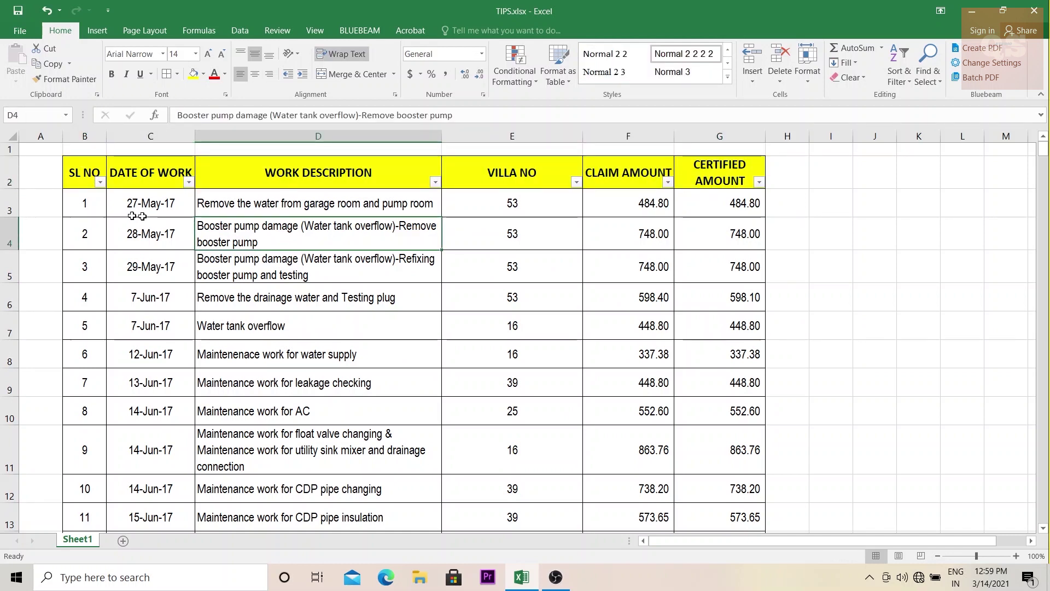
drag(86, 204, 735, 489)
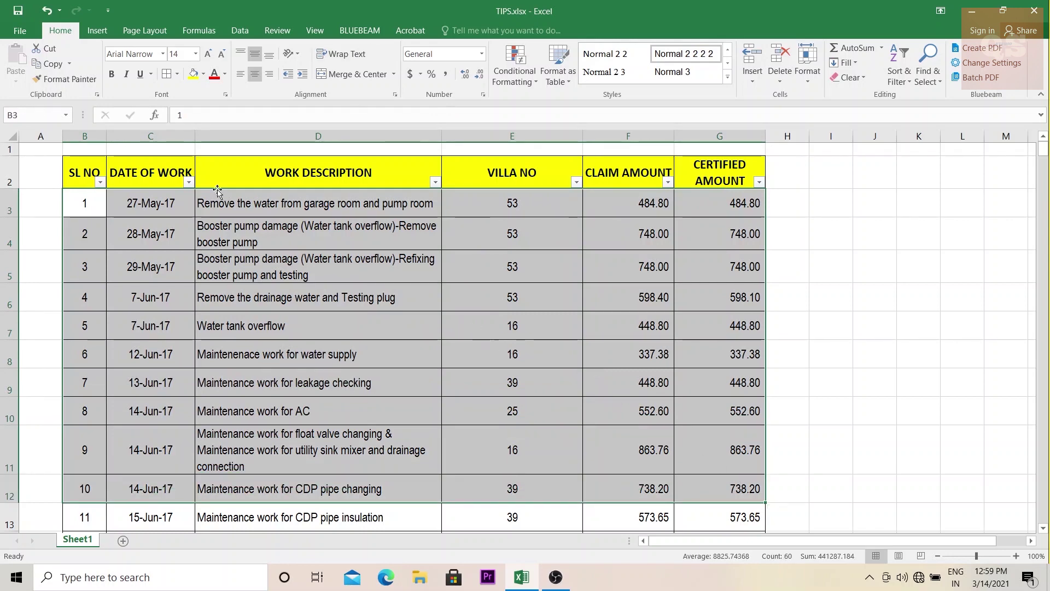
Select row 3 and bring up the Freeze Panes options on the View tab
drag(82, 172, 733, 174)
click(5, 208)
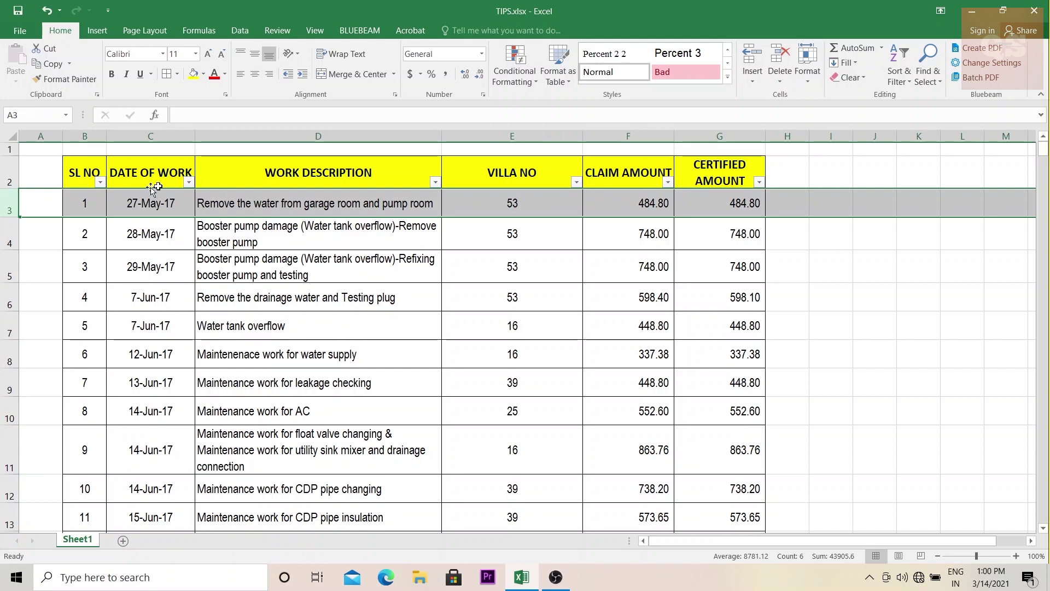
drag(80, 175, 700, 176)
click(9, 203)
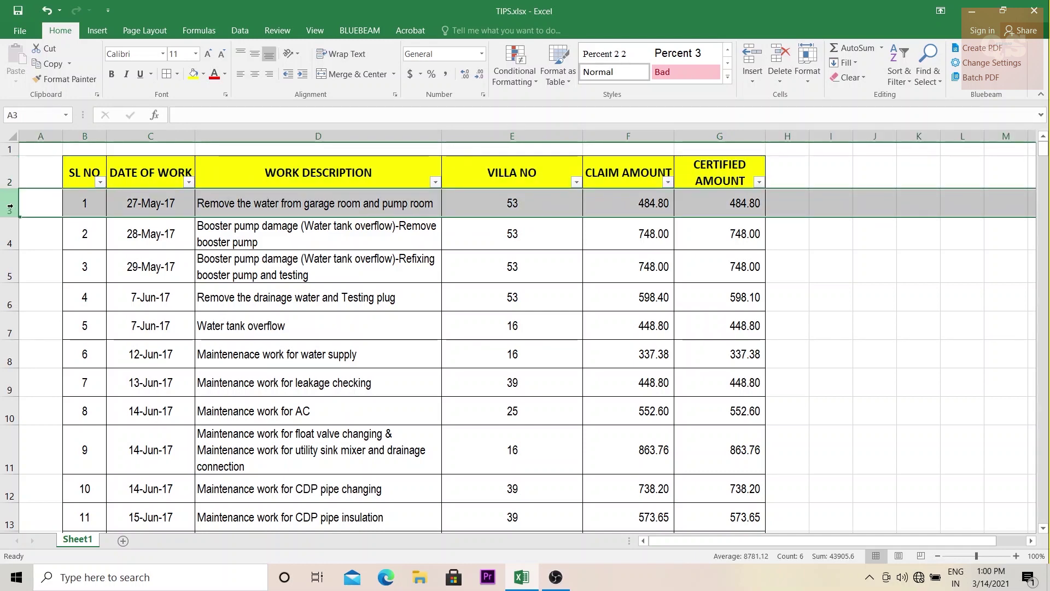
click(314, 32)
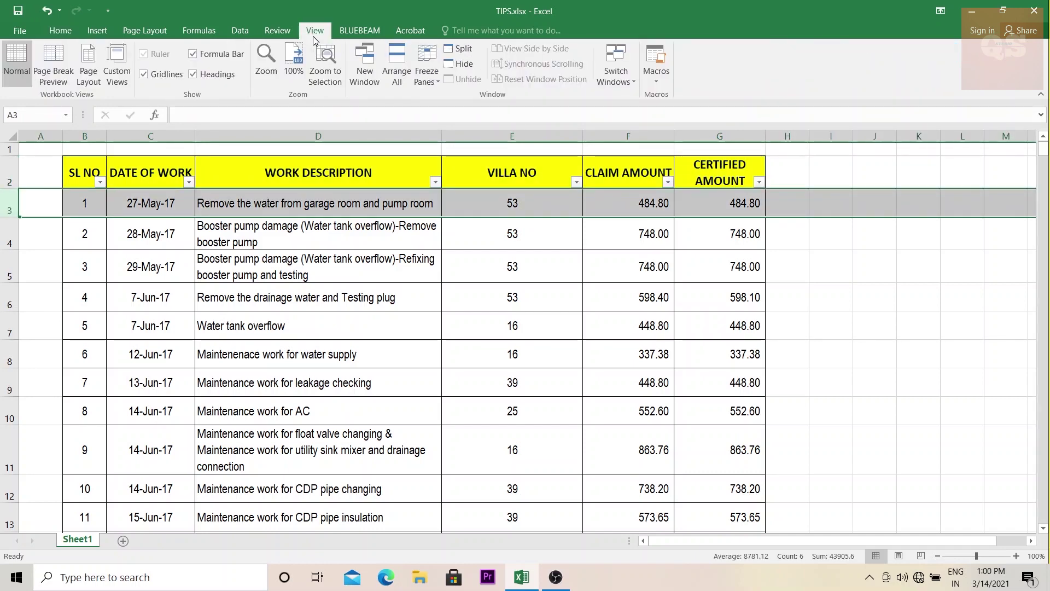
click(426, 75)
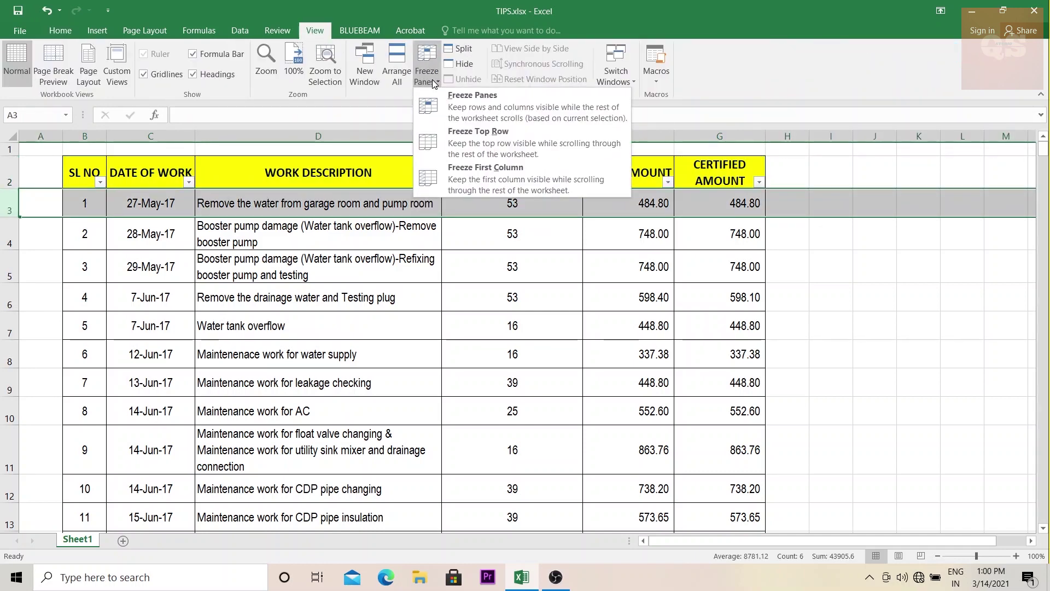
Freeze the header rows above row 3 and scroll down the log
click(496, 113)
click(831, 266)
scroll(292, 256, down, 5)
scroll(291, 256, down, 8)
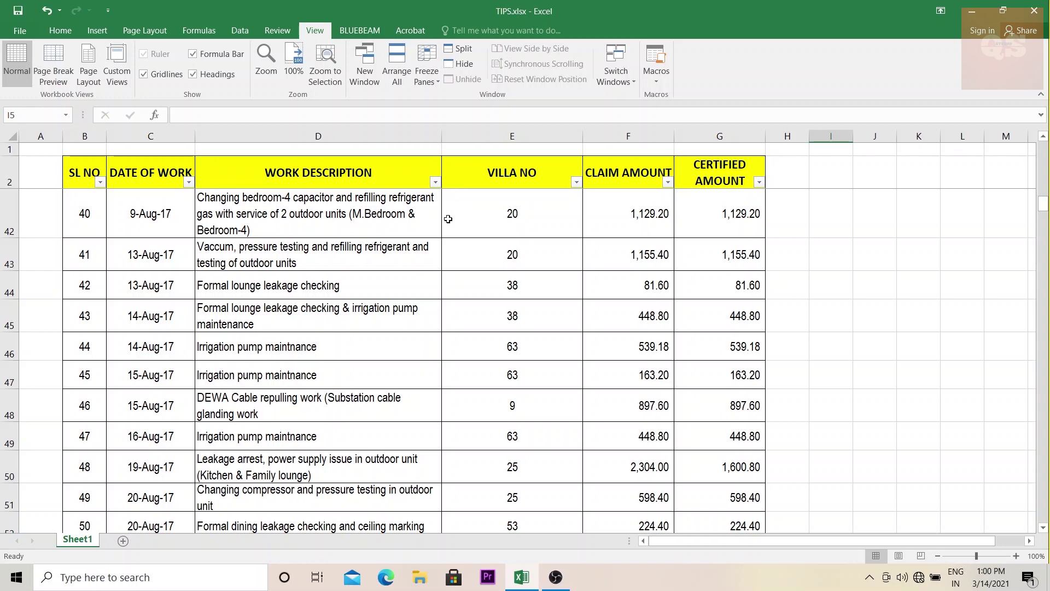
scroll(447, 219, down, 20)
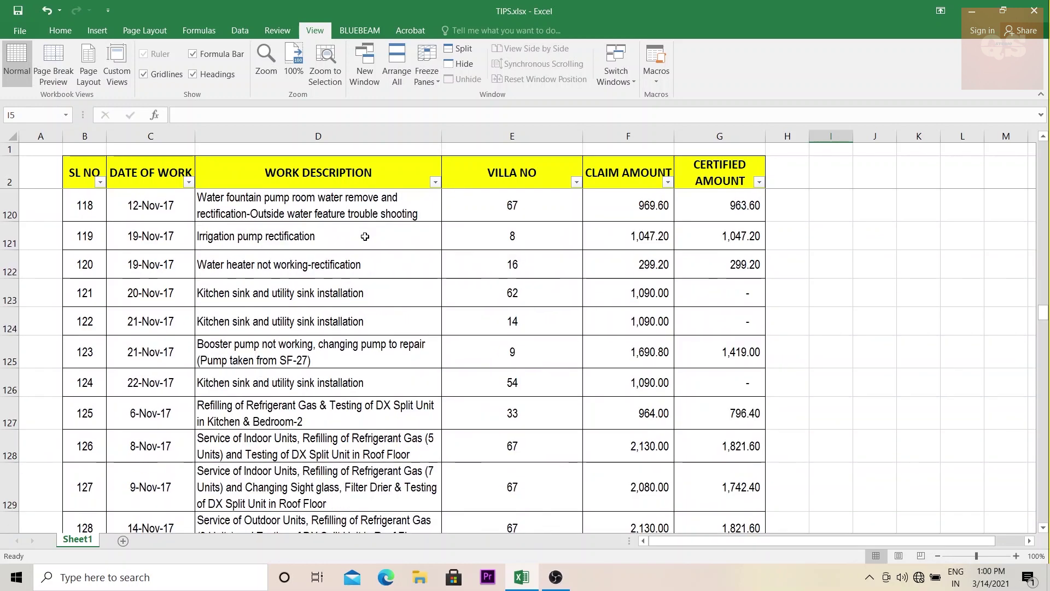
scroll(365, 236, down, 16)
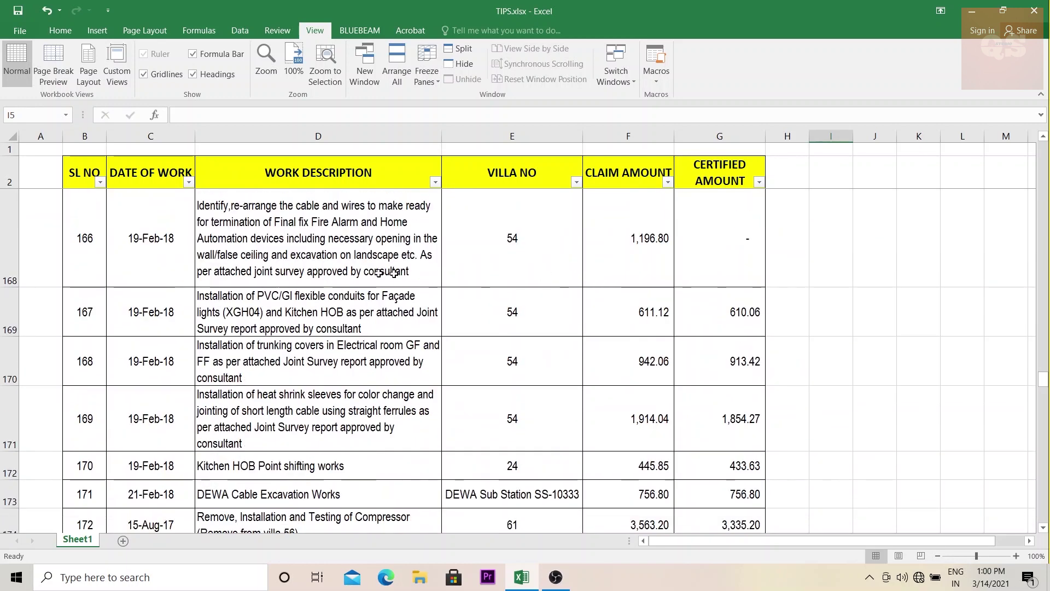
scroll(393, 272, down, 4)
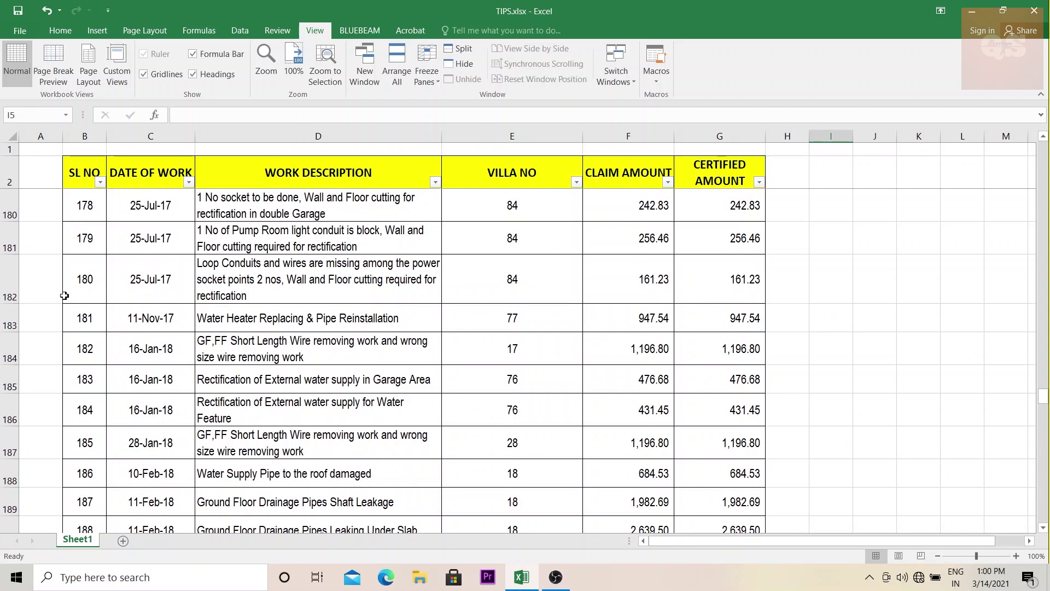
Check entry 180's date, its 161.23 claim amount and villa number 84
click(123, 283)
click(622, 286)
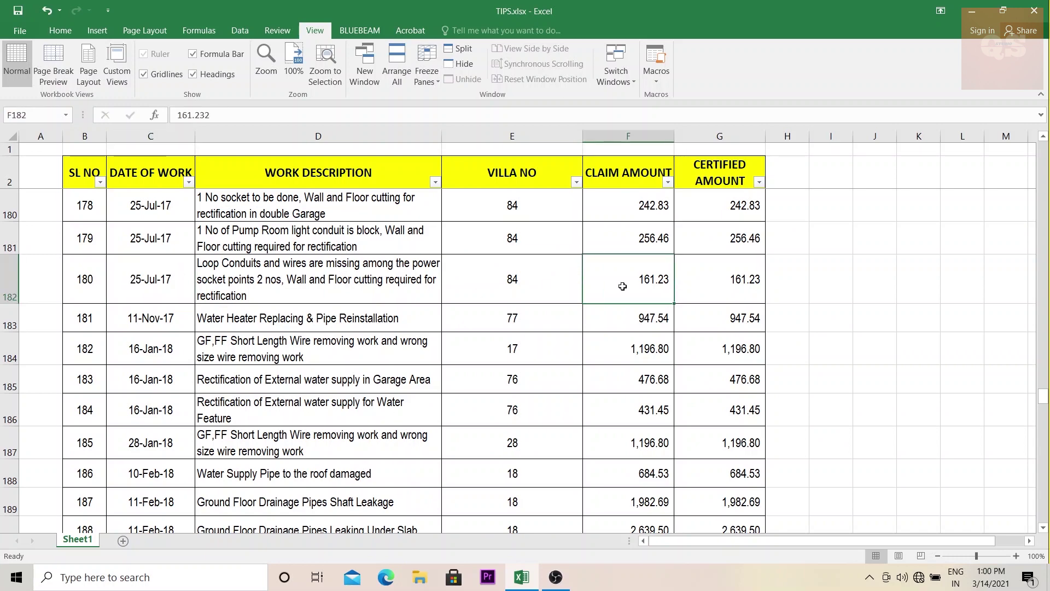
click(517, 279)
scroll(517, 279, down, 2)
scroll(515, 313, up, 1)
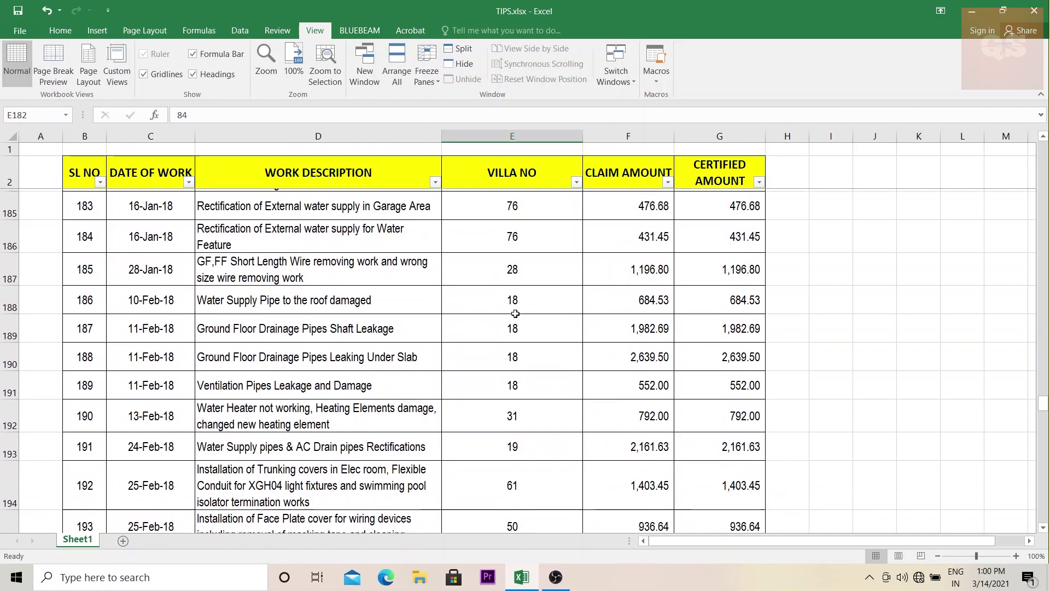
scroll(516, 314, up, 20)
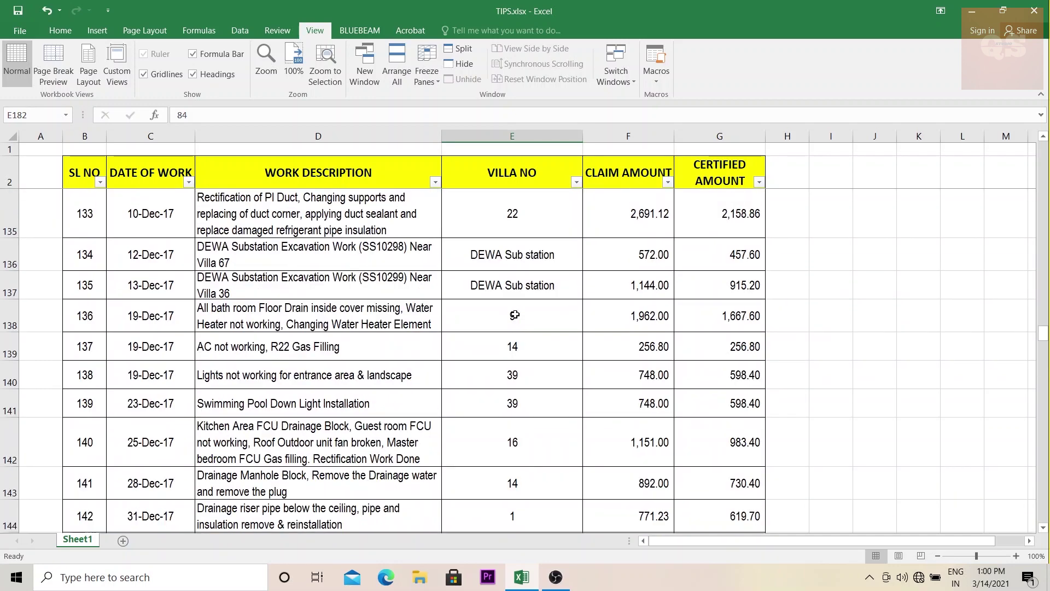
scroll(515, 314, down, 20)
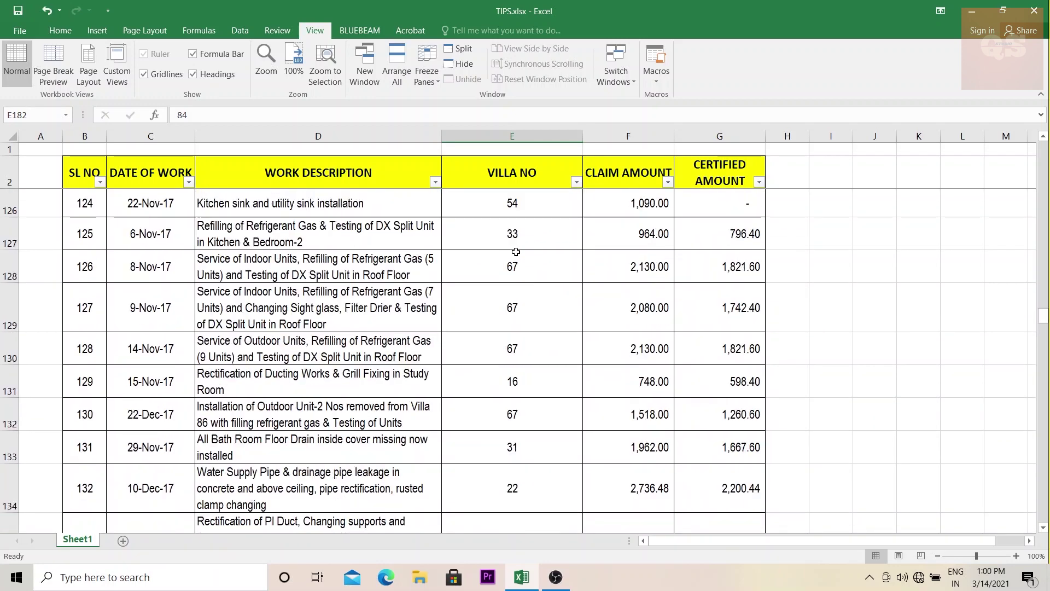
scroll(516, 252, up, 20)
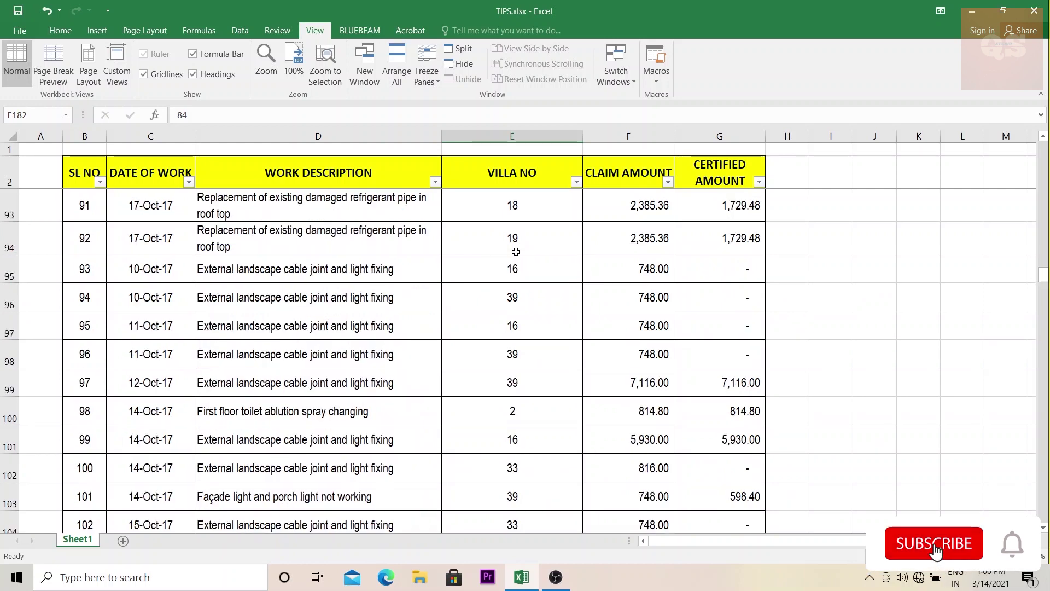
scroll(516, 252, down, 8)
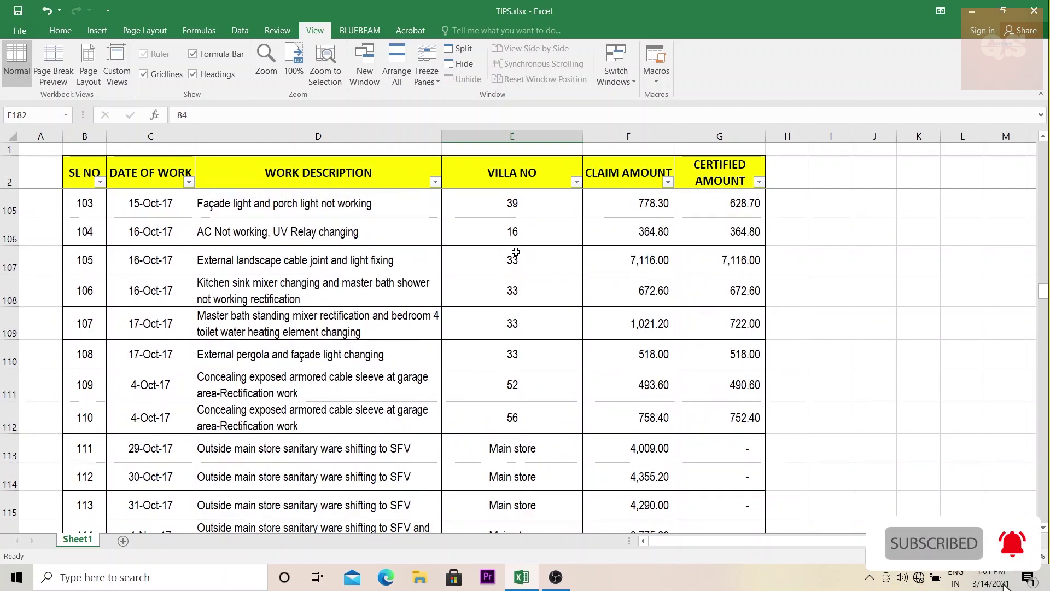
scroll(516, 252, down, 5)
scroll(516, 252, down, 15)
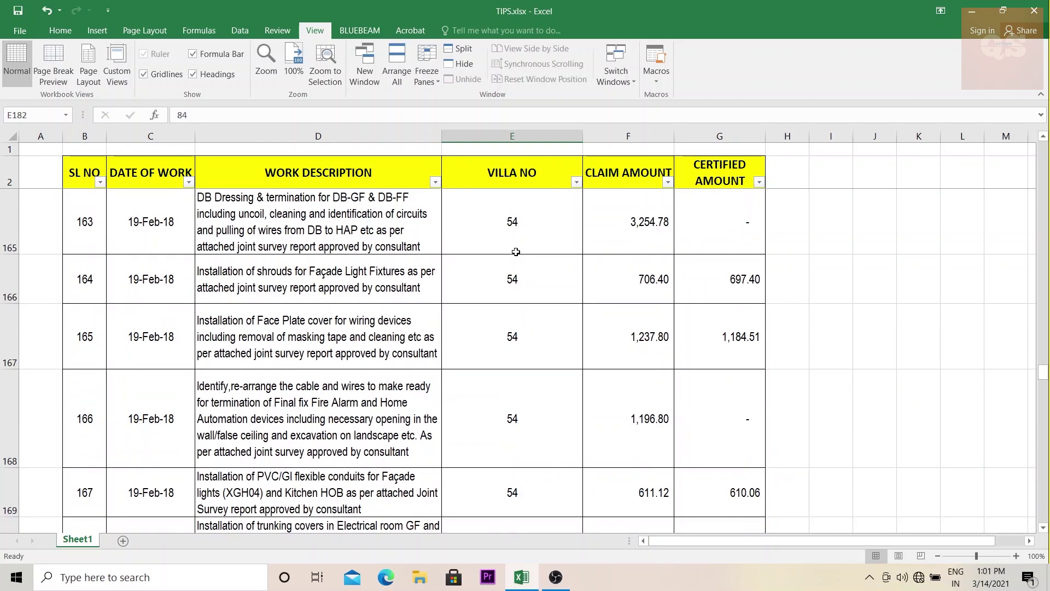
Scroll down to the log's last entry, serial 272
click(866, 322)
scroll(622, 311, down, 20)
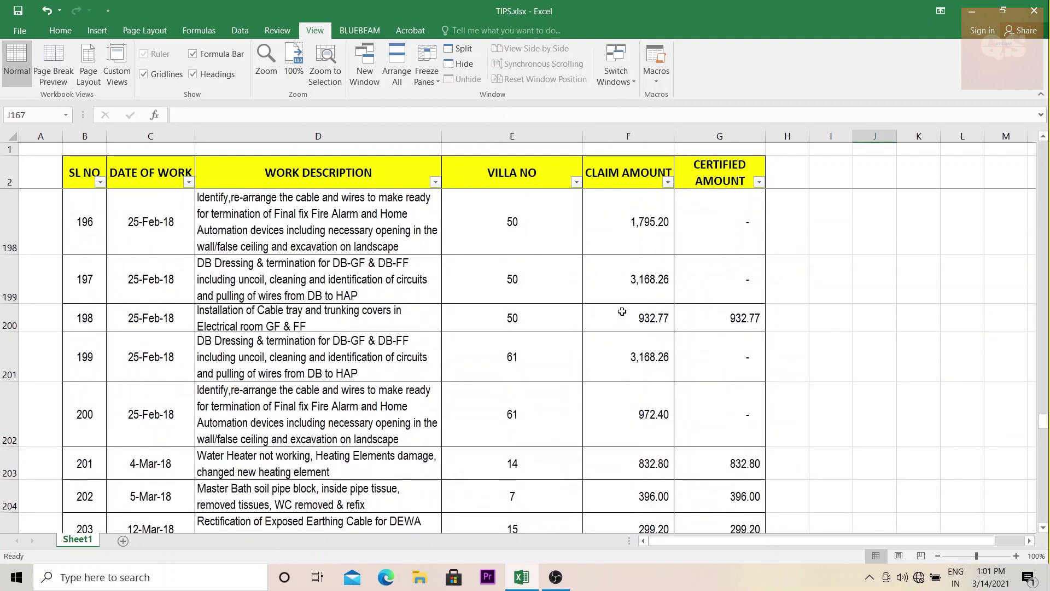
scroll(622, 312, down, 6)
scroll(621, 311, down, 12)
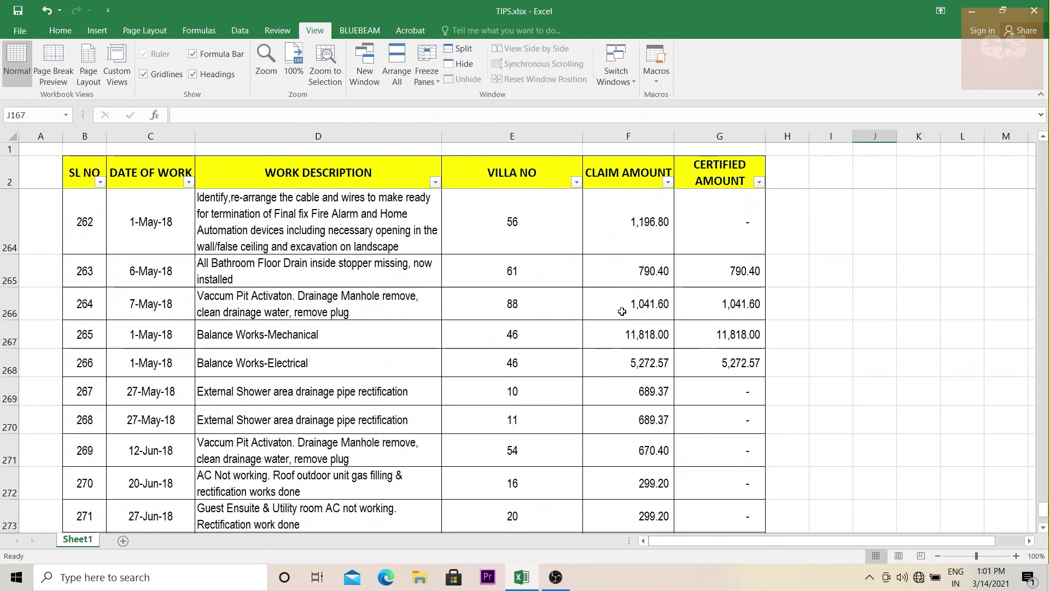
scroll(622, 311, up, 3)
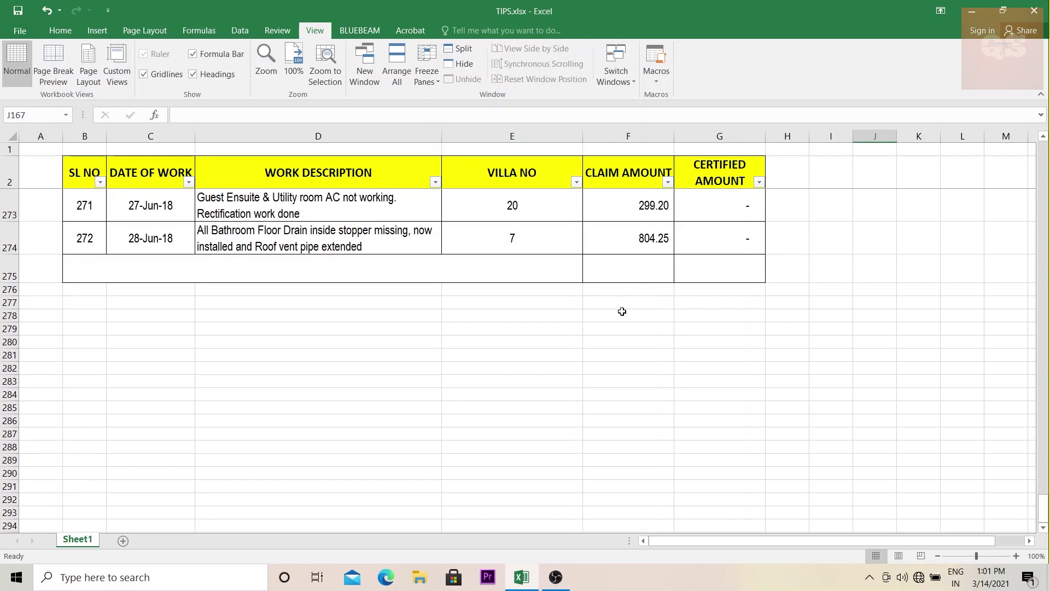
click(526, 328)
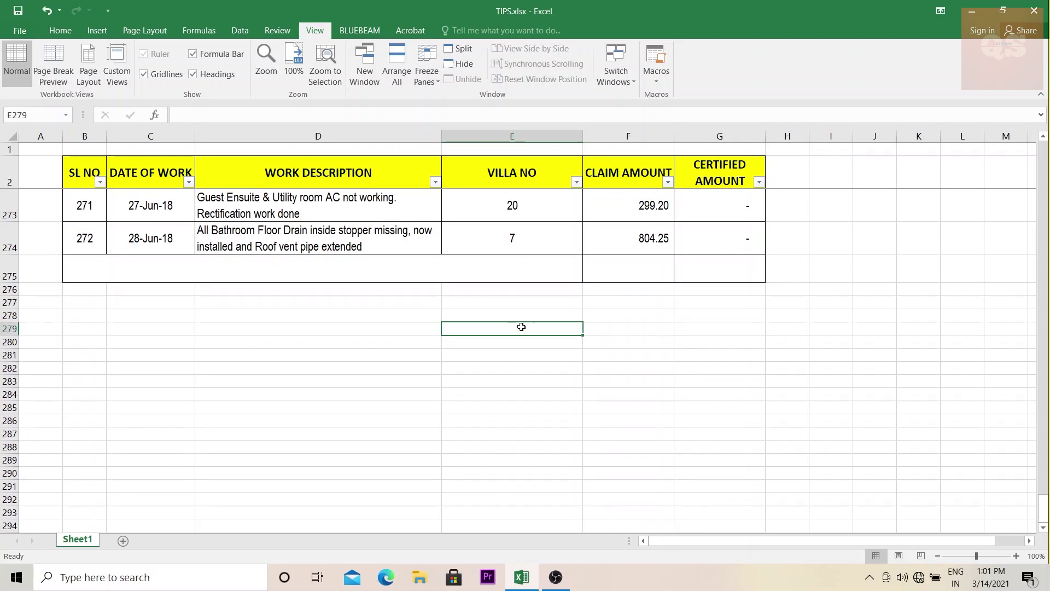
Enter TOTAL in the merged label cell of row 275
scroll(522, 326, up, 3)
click(487, 361)
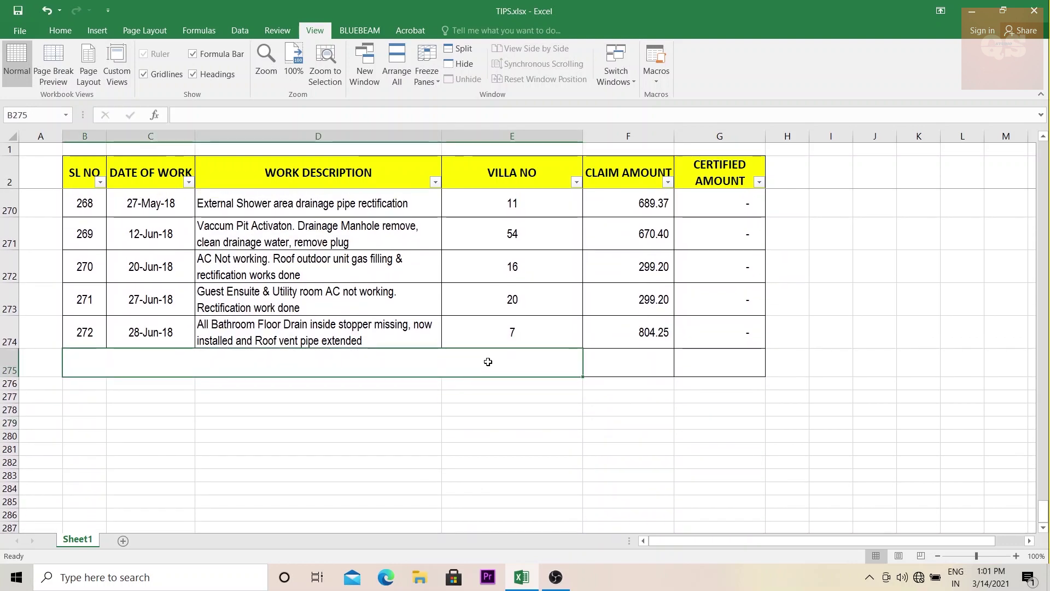
text(TOTAL)
click(519, 432)
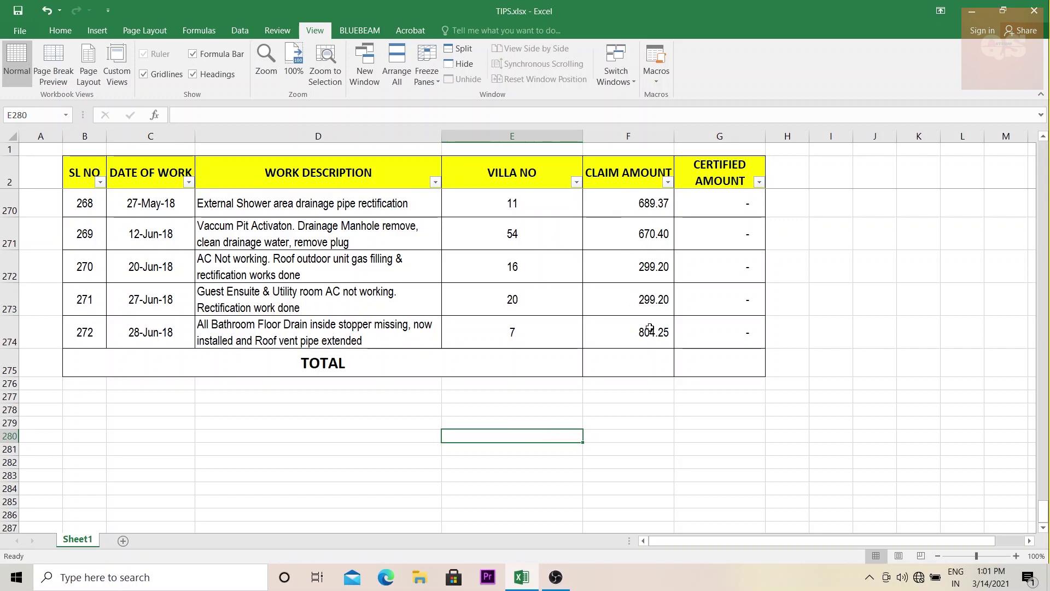
AutoSum the claim amounts in F275 as =SUM(F3:F274), giving 583,868.76
click(60, 30)
click(632, 367)
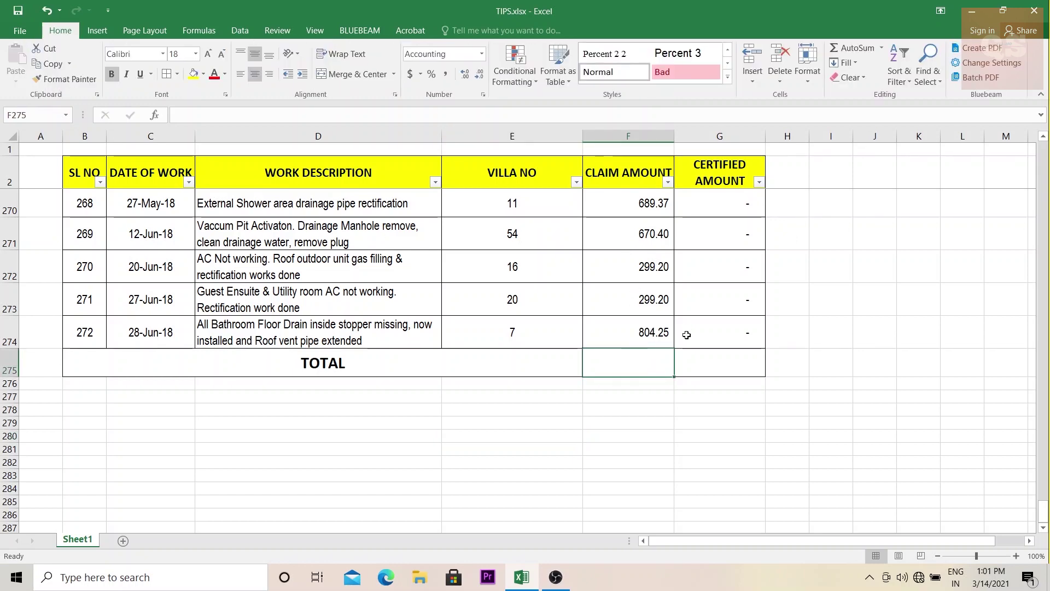
click(851, 47)
drag(1043, 510, 1039, 426)
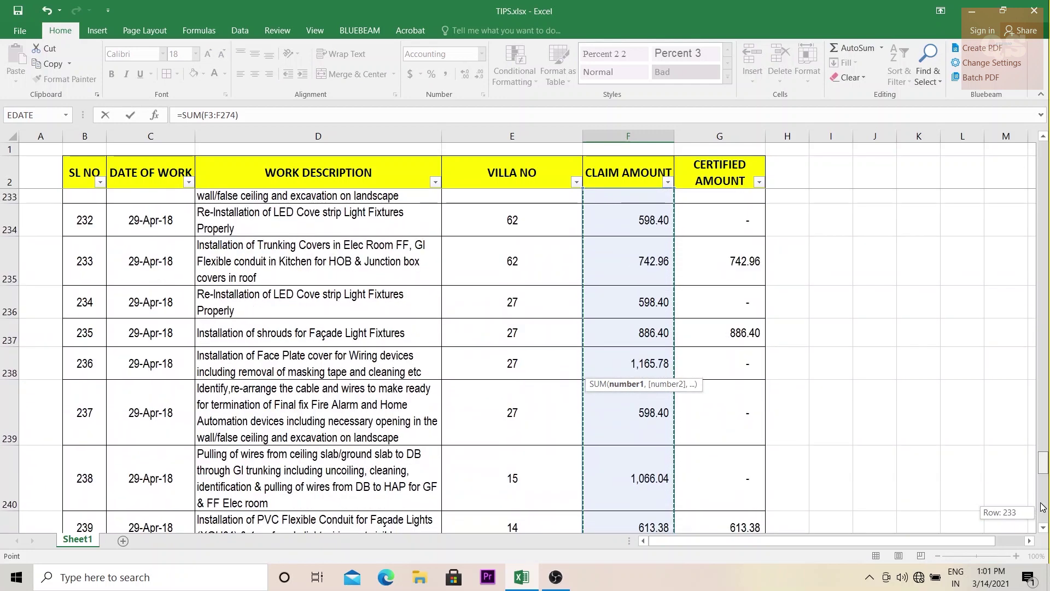
key(Return)
Copy the F275 sum into G275 for a certified total of 460,770.73
click(634, 484)
key(ctrl+c)
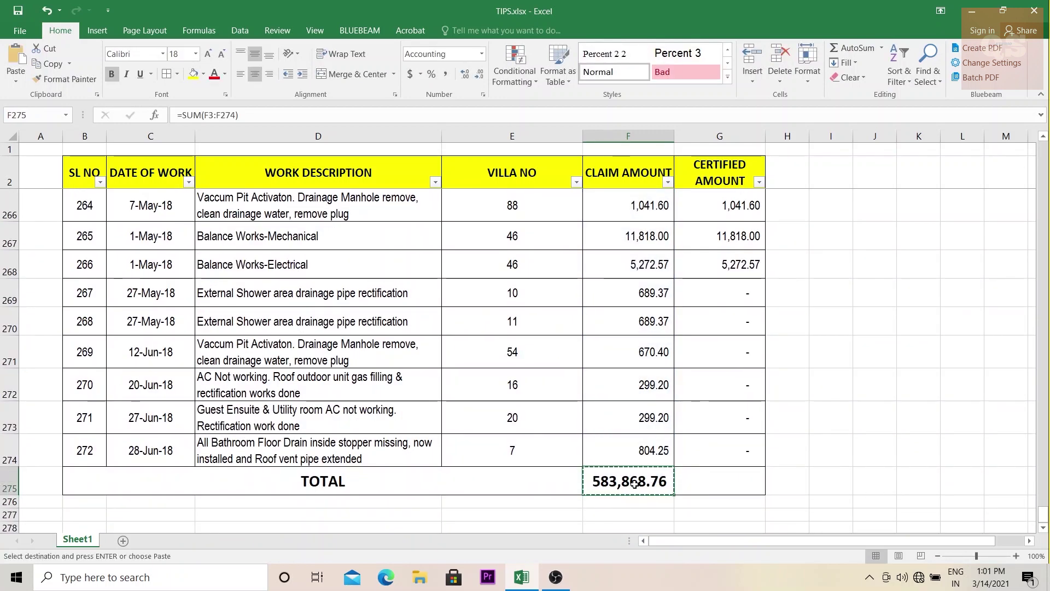
click(711, 482)
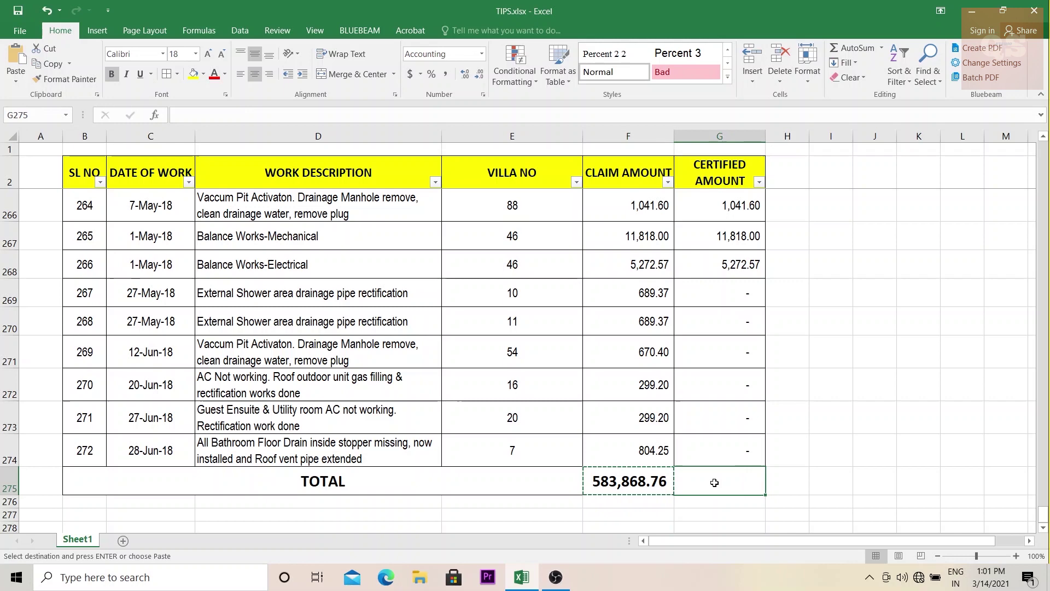
key(ctrl+v)
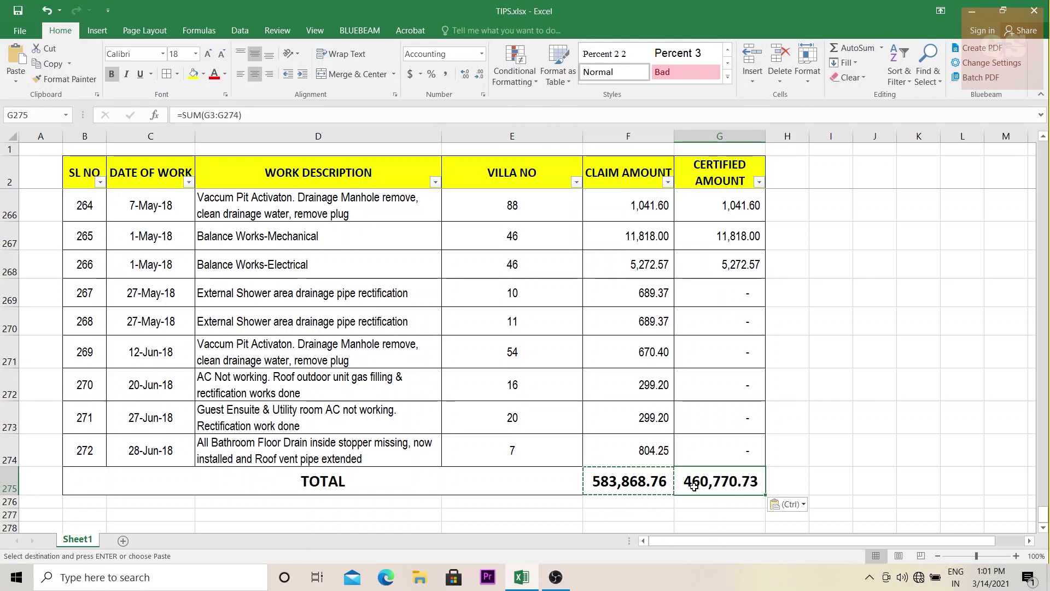
double_click(711, 482)
mouse_move(1043, 518)
mouse_down()
mouse_move(1044, 165)
mouse_move(1043, 521)
mouse_up()
key(Return)
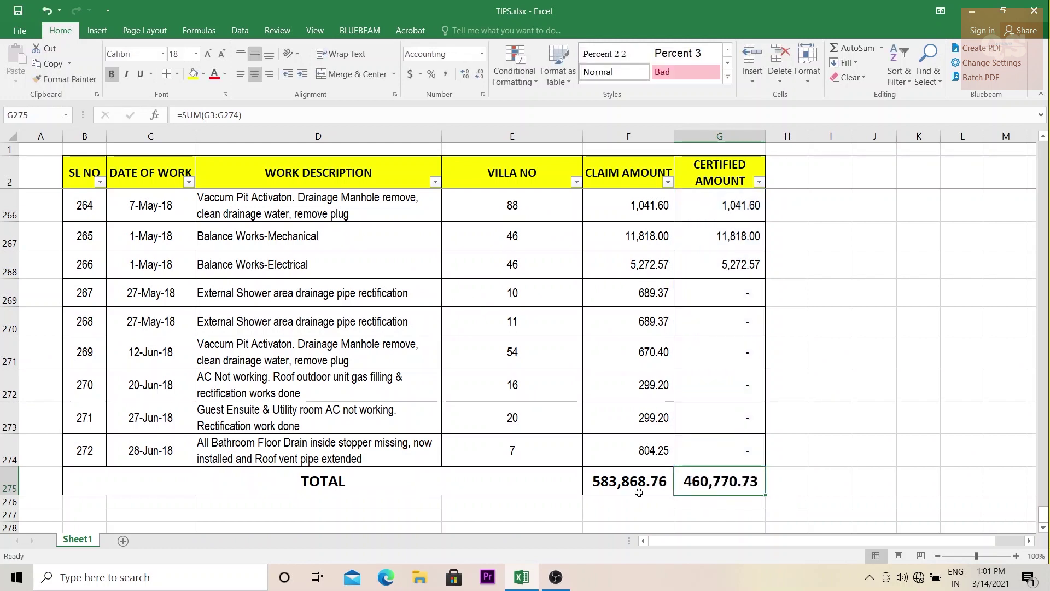
click(633, 487)
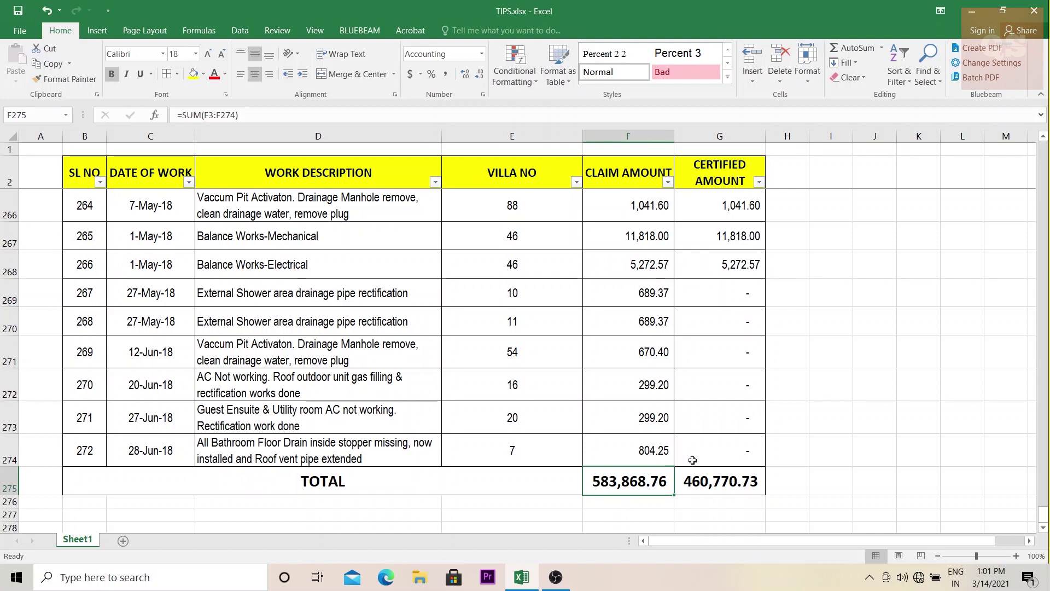
click(715, 477)
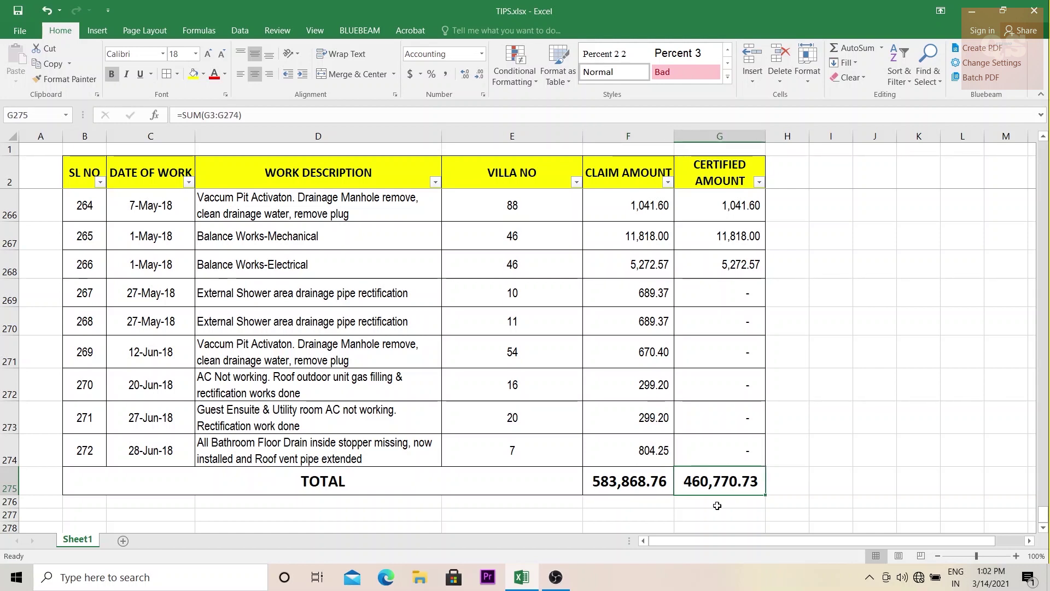
click(639, 483)
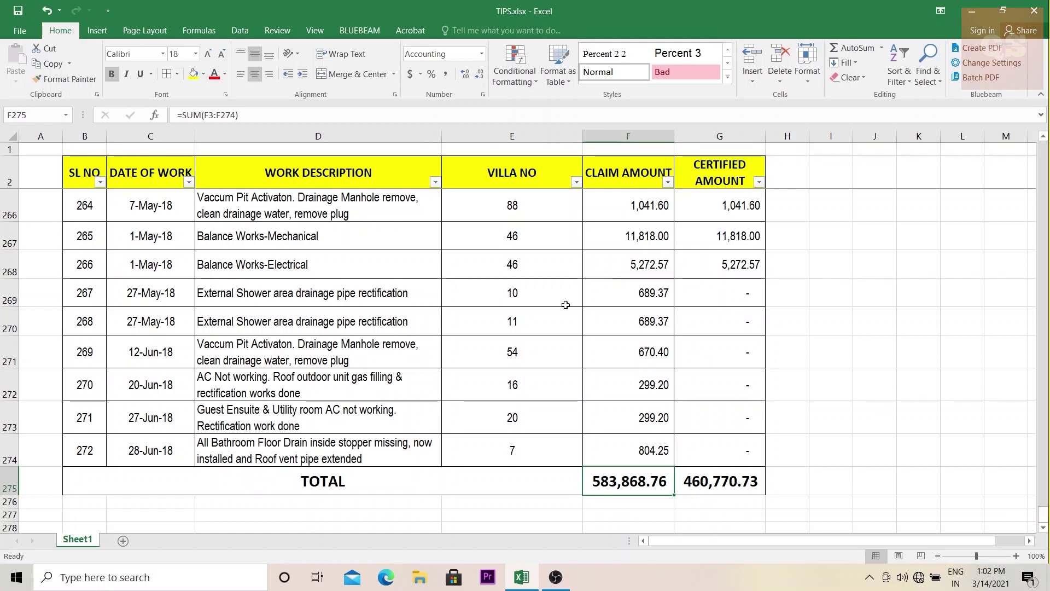
Search 53 in the VILLA NO filter and scroll through the 12 matching records
click(576, 181)
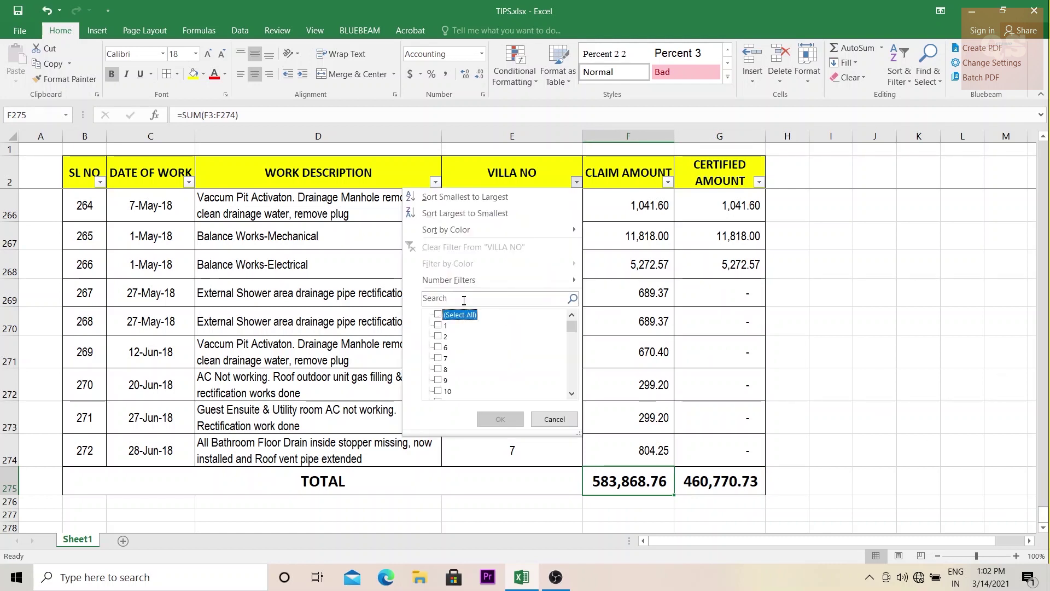
click(464, 300)
text(53)
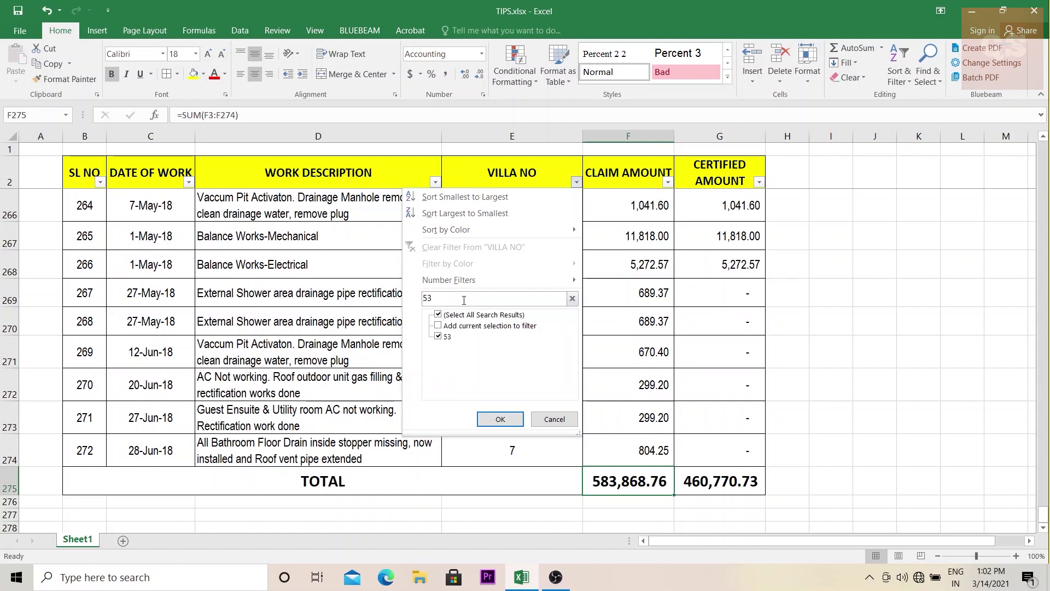
click(498, 419)
scroll(496, 383, up, 5)
scroll(496, 356, down, 3)
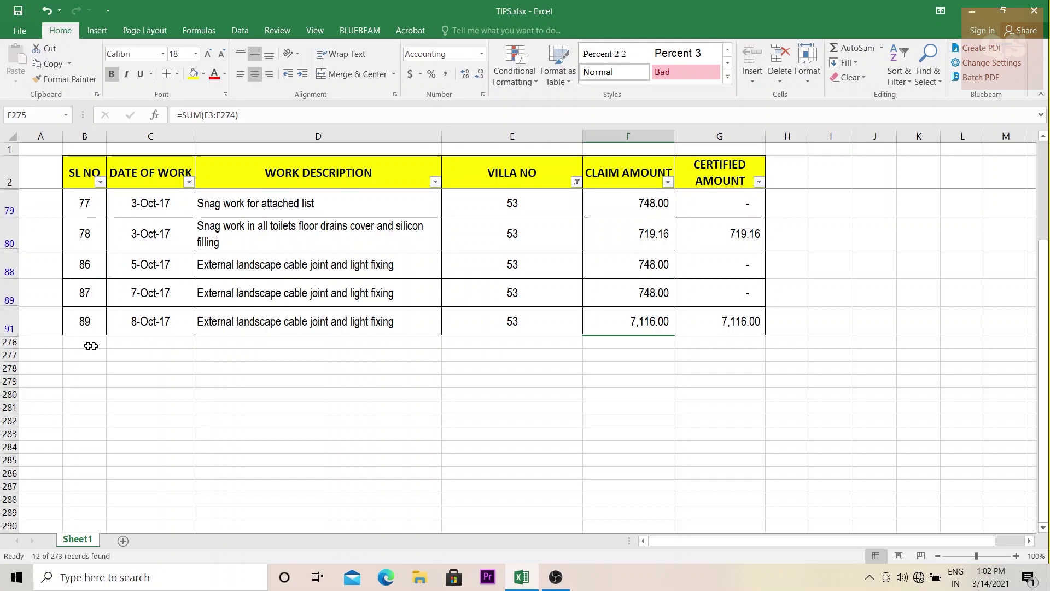
scroll(675, 342, up, 3)
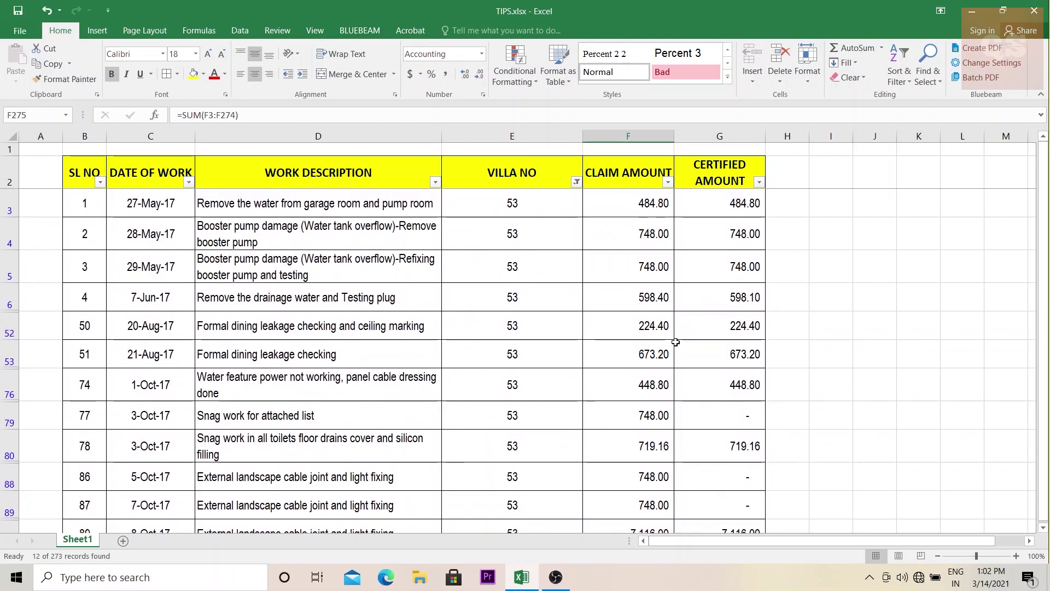
scroll(676, 342, down, 2)
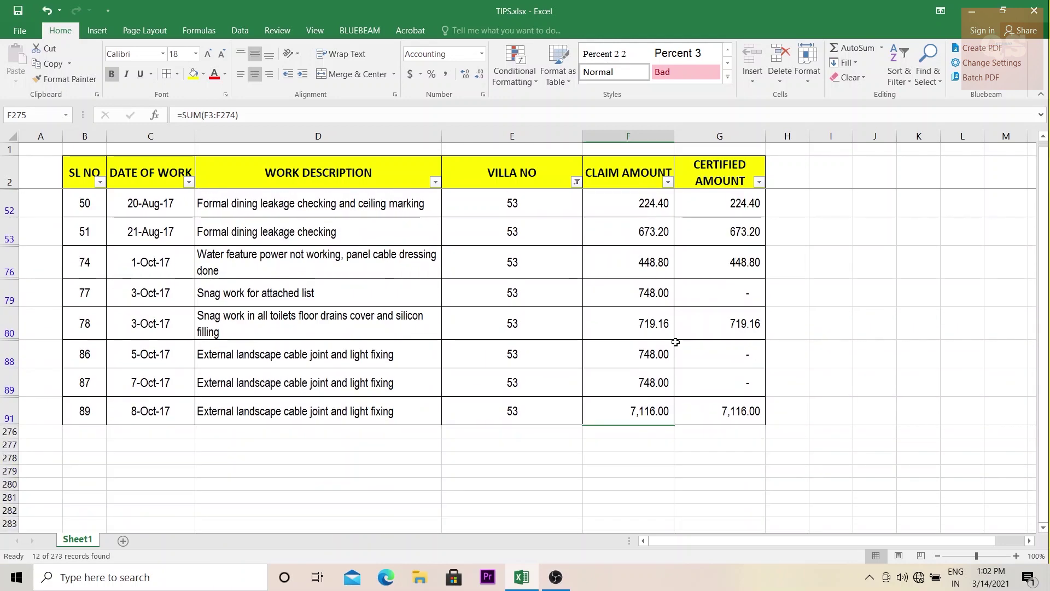
scroll(664, 303, up, 2)
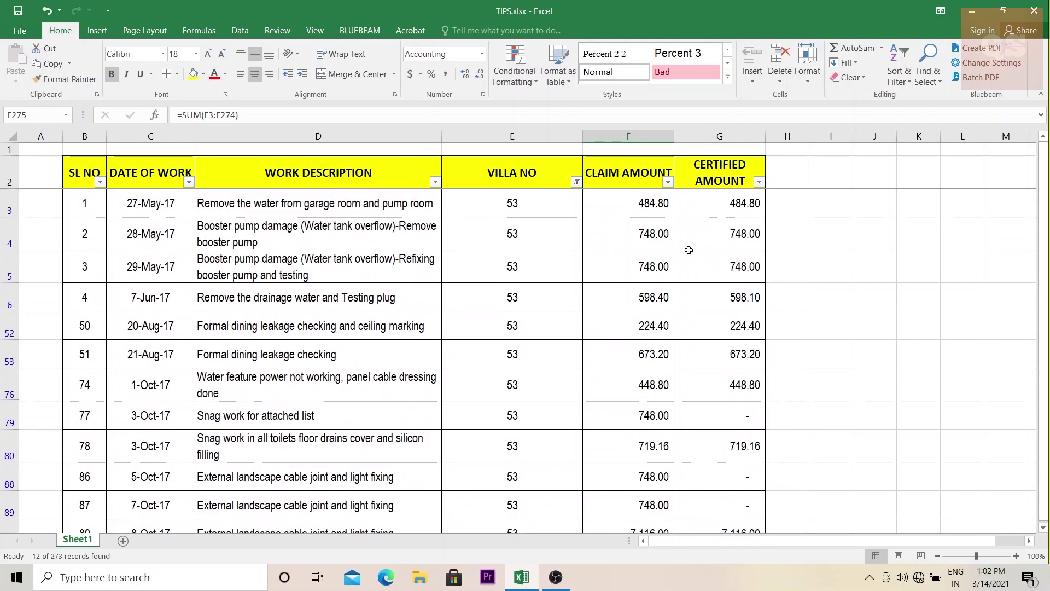
Clear the VILLA NO filter so all rows show again
scroll(689, 250, down, 3)
scroll(685, 250, up, 1)
click(576, 181)
click(444, 308)
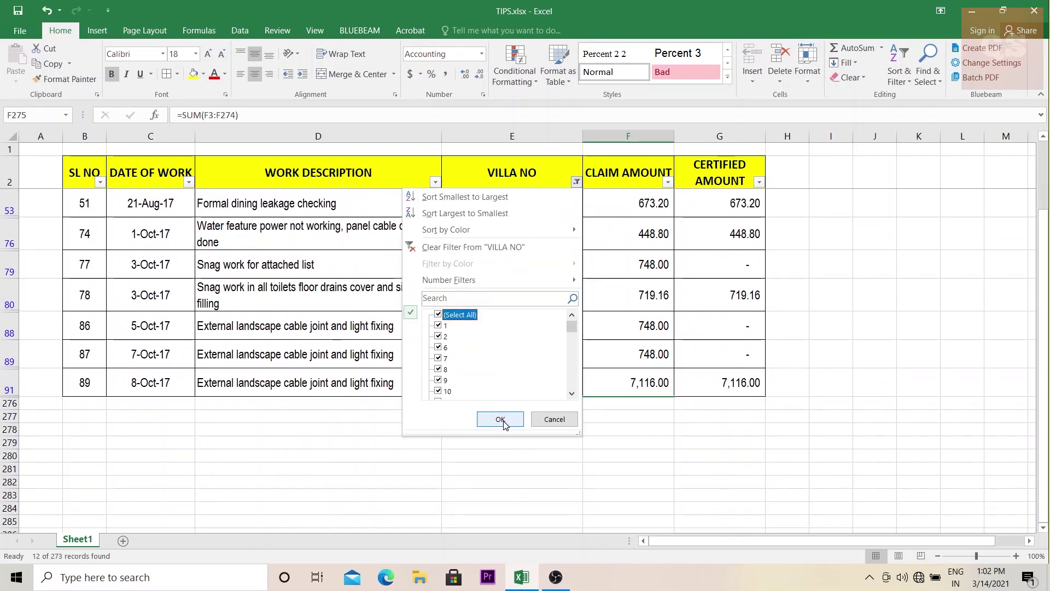
click(506, 417)
Replace the SUM totals with =SUBTOTAL(9,F3:F274) in F275, clearing G275
drag(1040, 217, 1042, 506)
scroll(662, 421, up, 2)
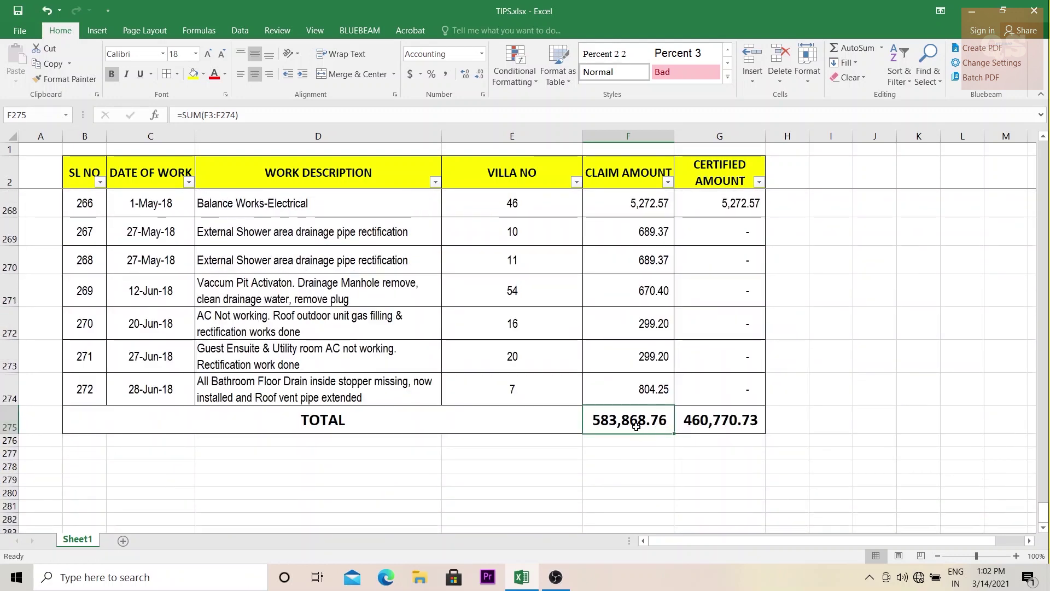
key(Delete)
key(shift+Right)
key(Delete)
click(618, 419)
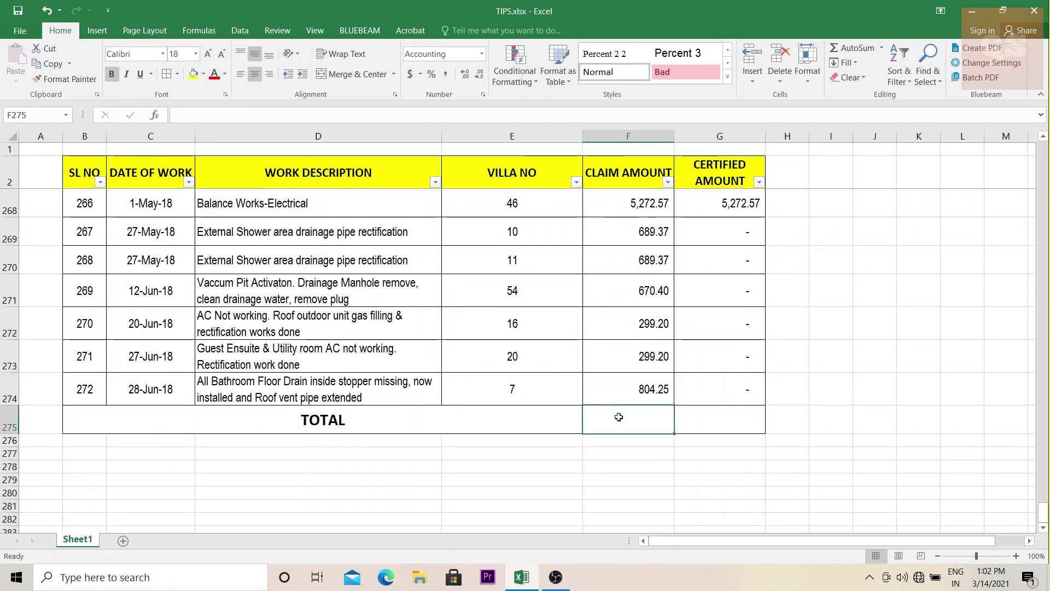
text(=SUBTOTAL()
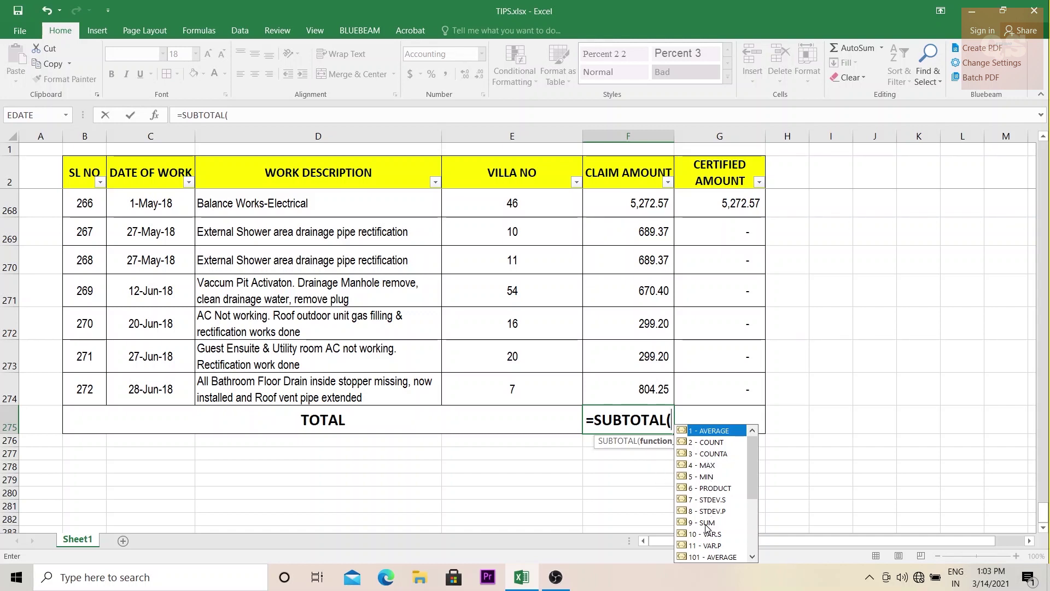
text(9)
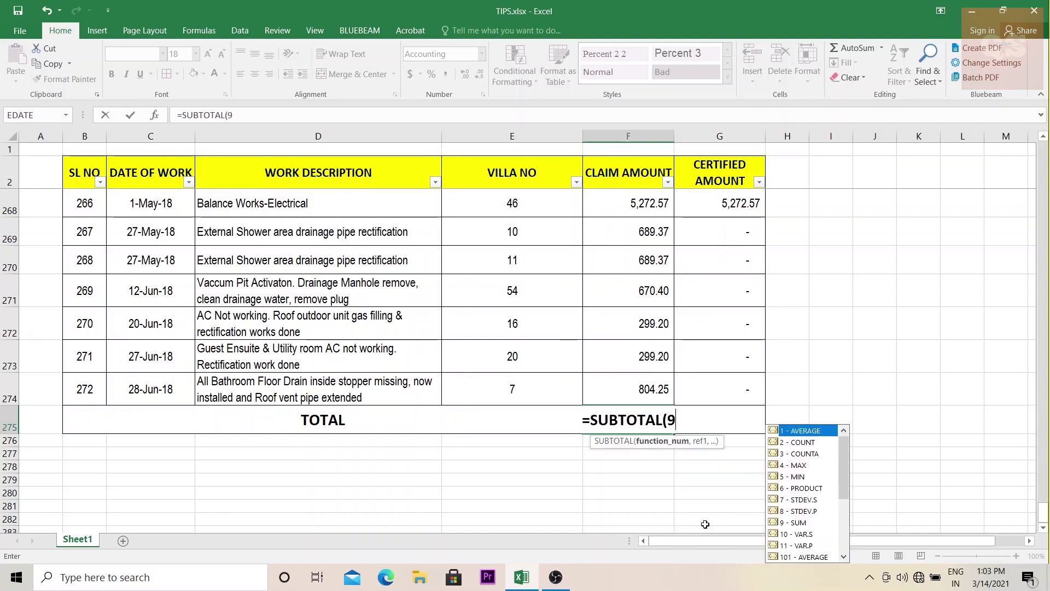
text(,)
key(Up)
key(ctrl+shift+Up)
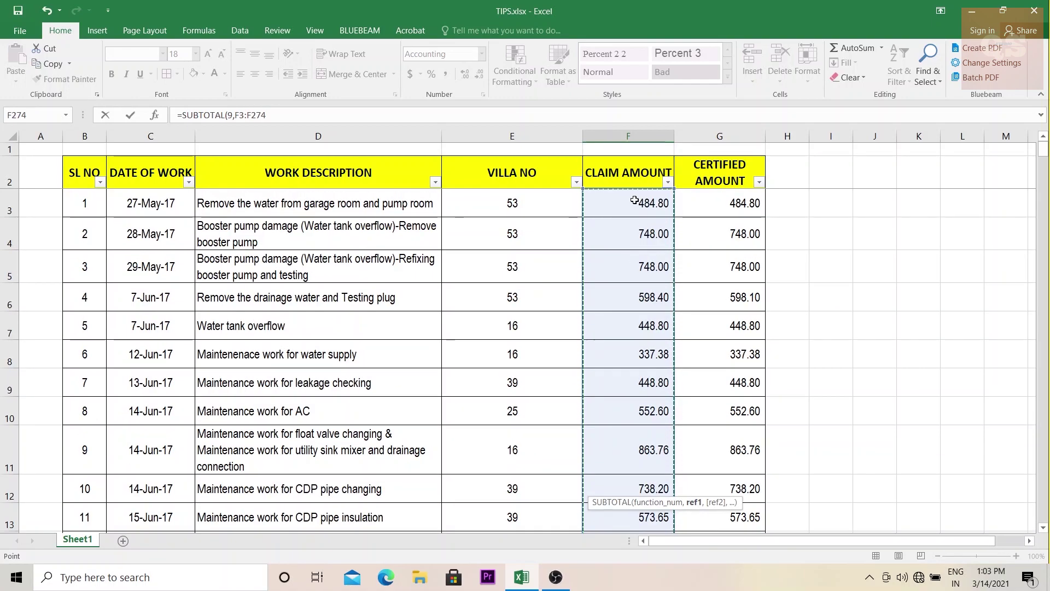
key(Return)
Copy the SUBTOTAL formula from F275 into G275 for the certified total
click(651, 482)
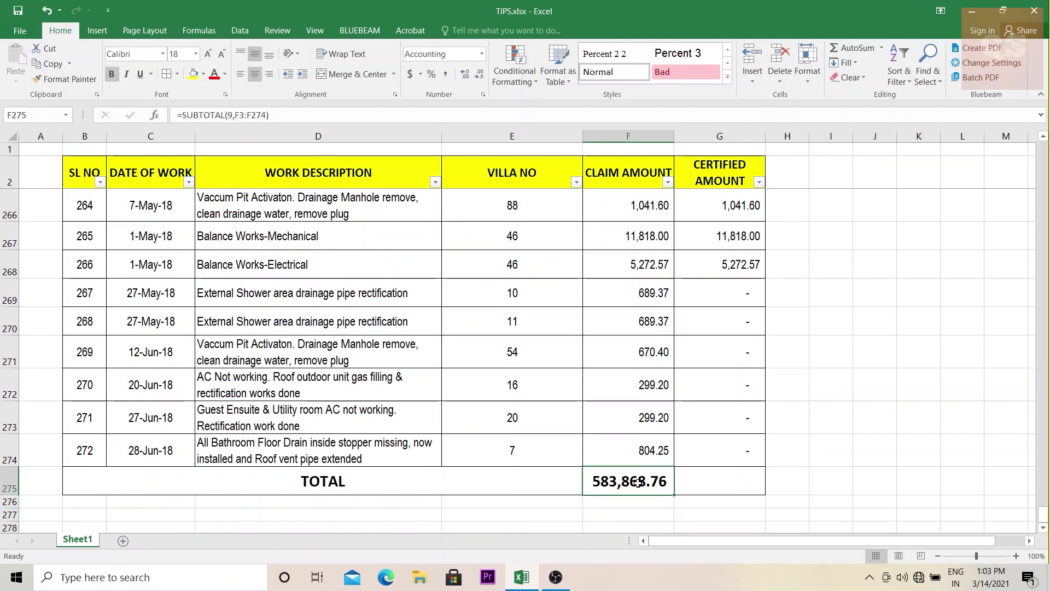
key(ctrl+c)
click(711, 489)
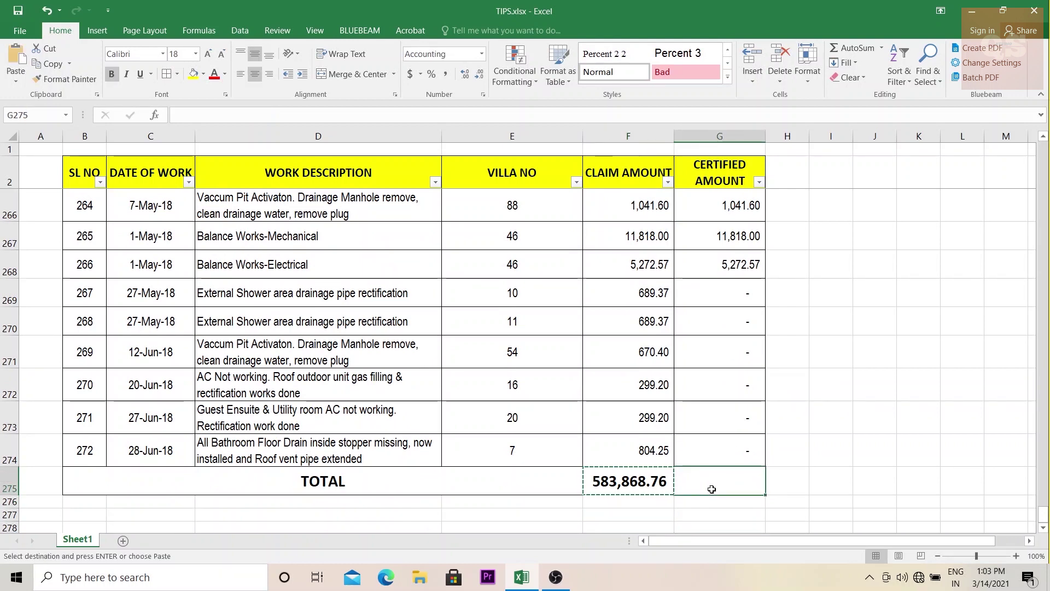
key(ctrl+v)
click(638, 482)
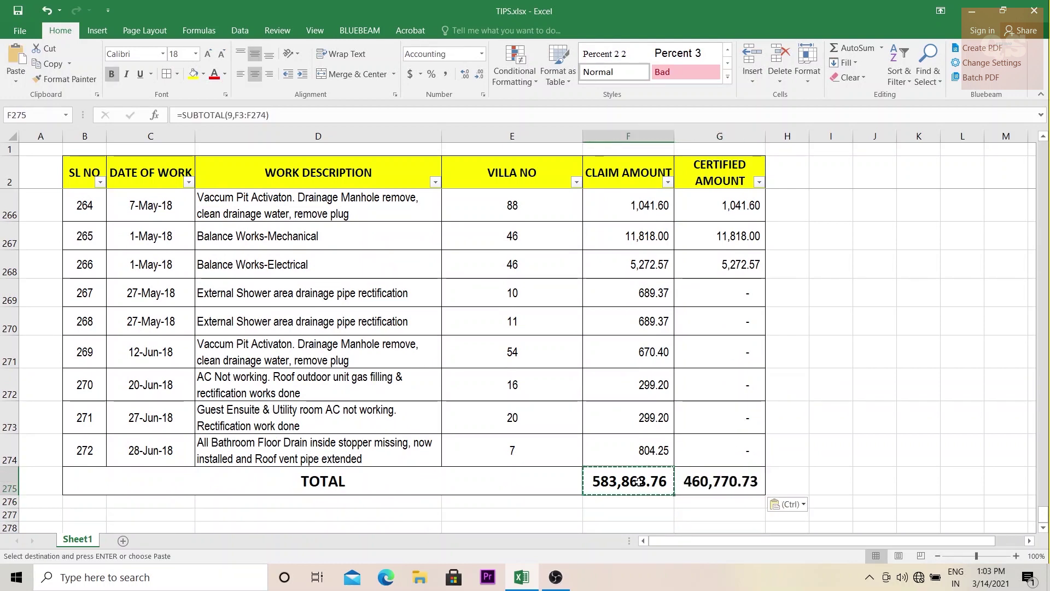
Filter VILLA NO to 53 and check the totals: 14,004.76 claimed, 11,760.46 certified
click(705, 486)
click(648, 484)
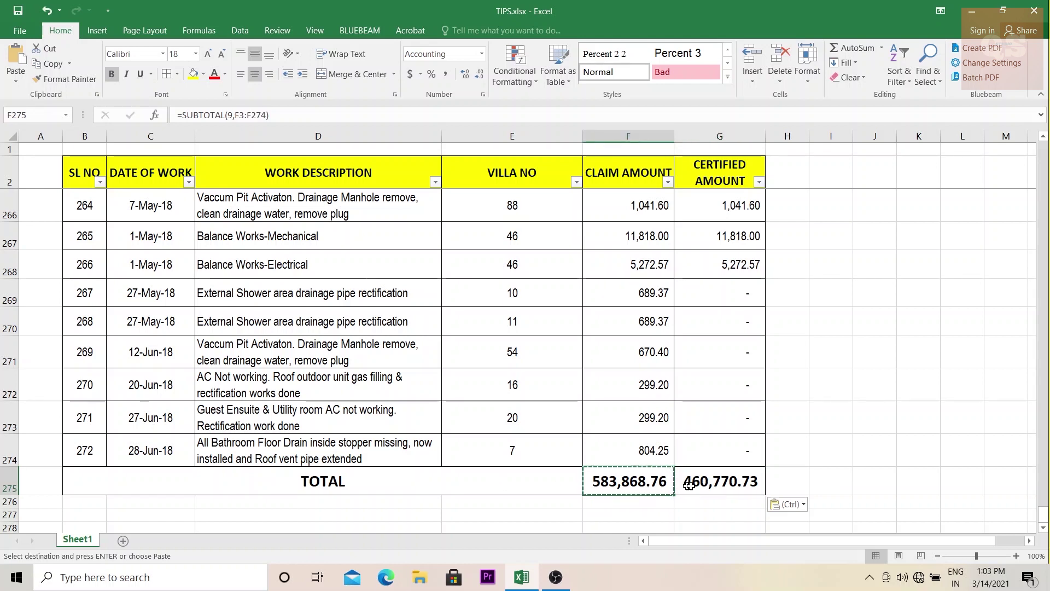
click(575, 186)
text(53)
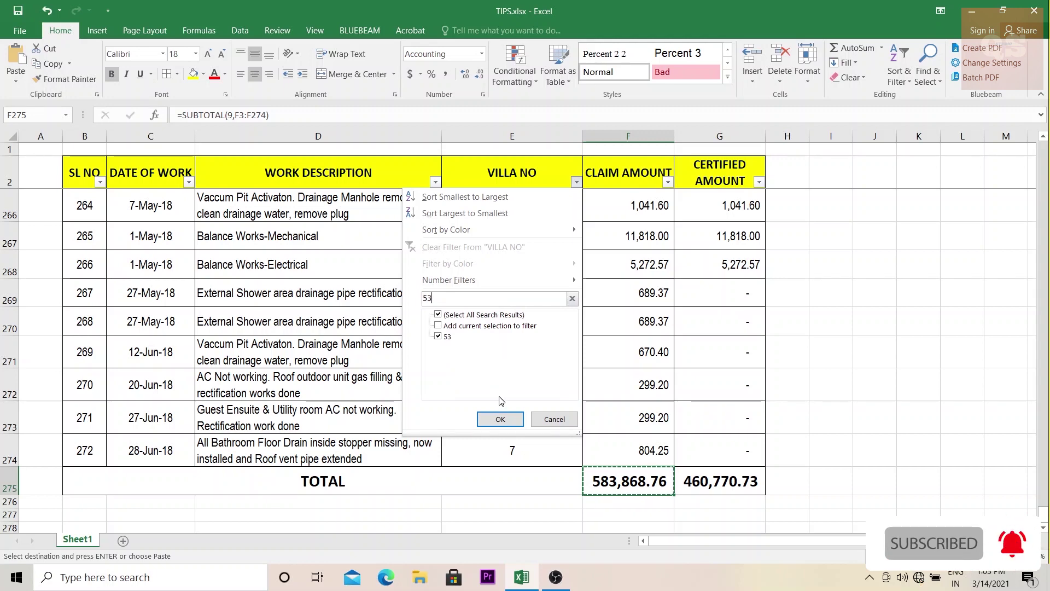
click(500, 418)
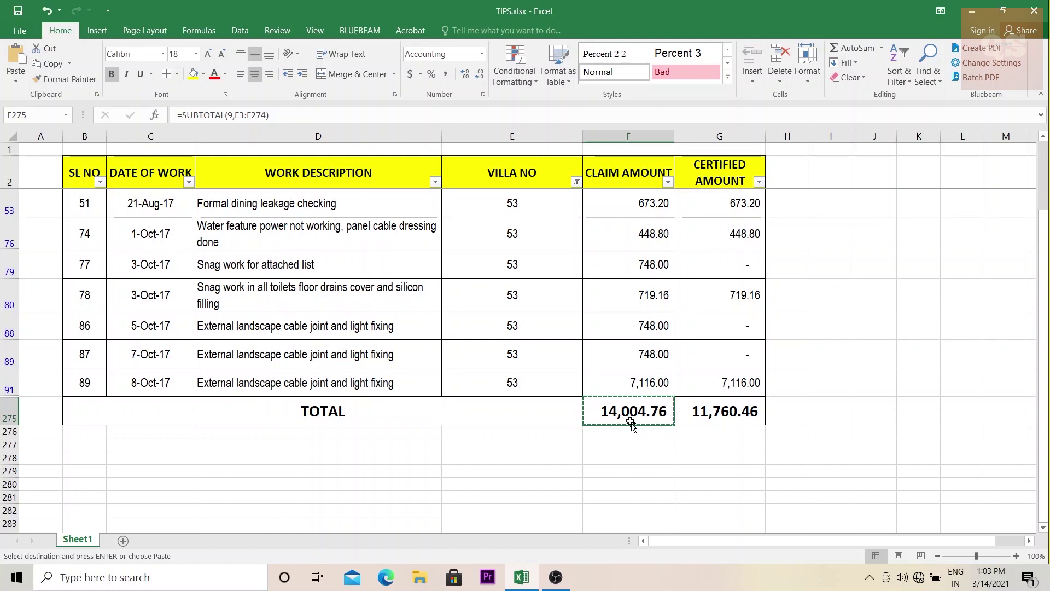
click(713, 414)
Clear the villa 53 filter so every villa shows
click(628, 458)
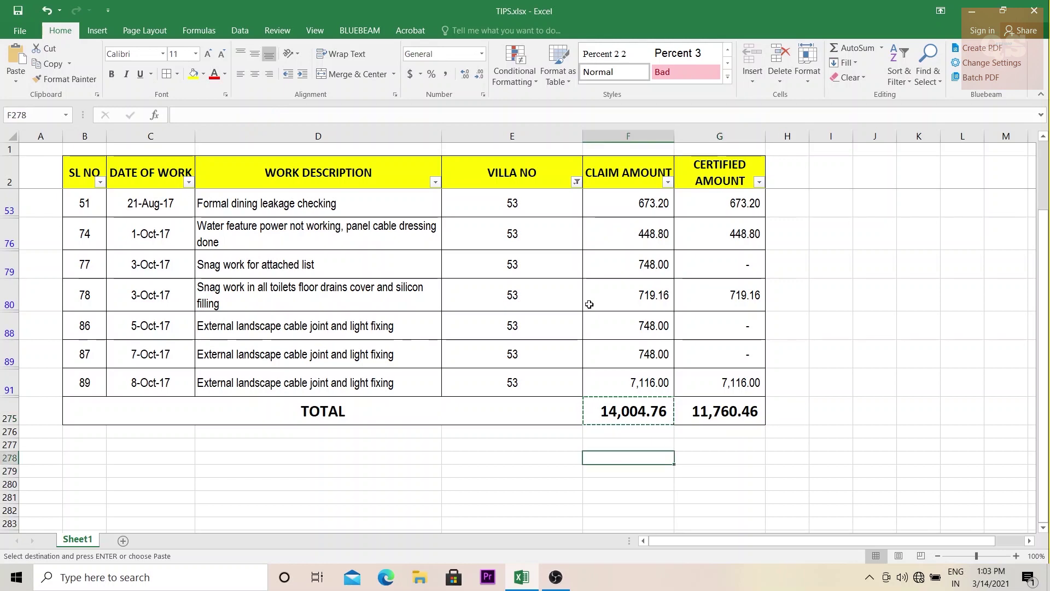
click(577, 181)
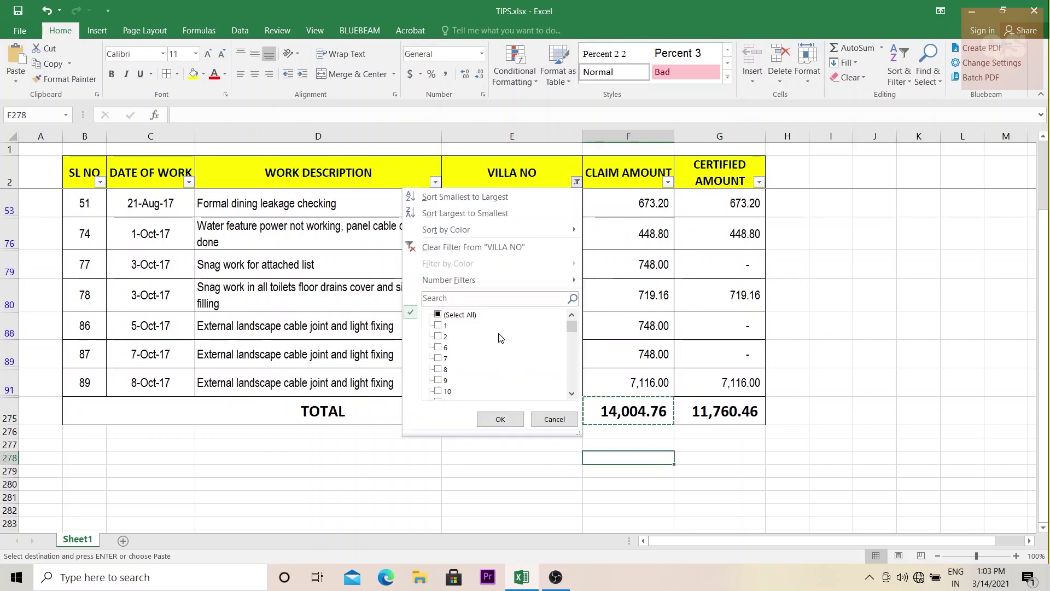
click(508, 426)
Filter DATE OF WORK to only 29 April 2018
click(188, 182)
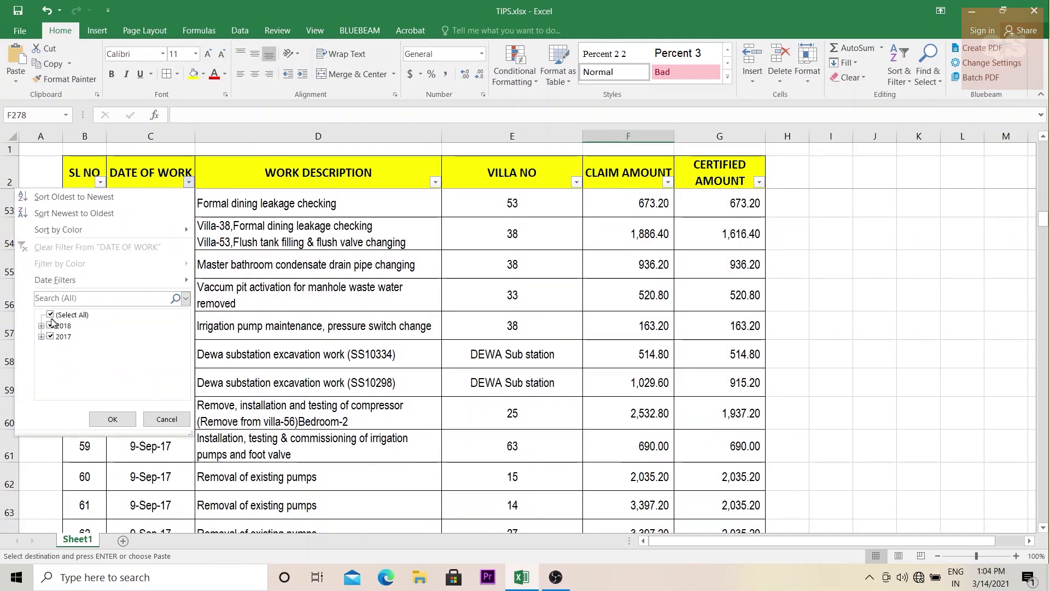
click(50, 316)
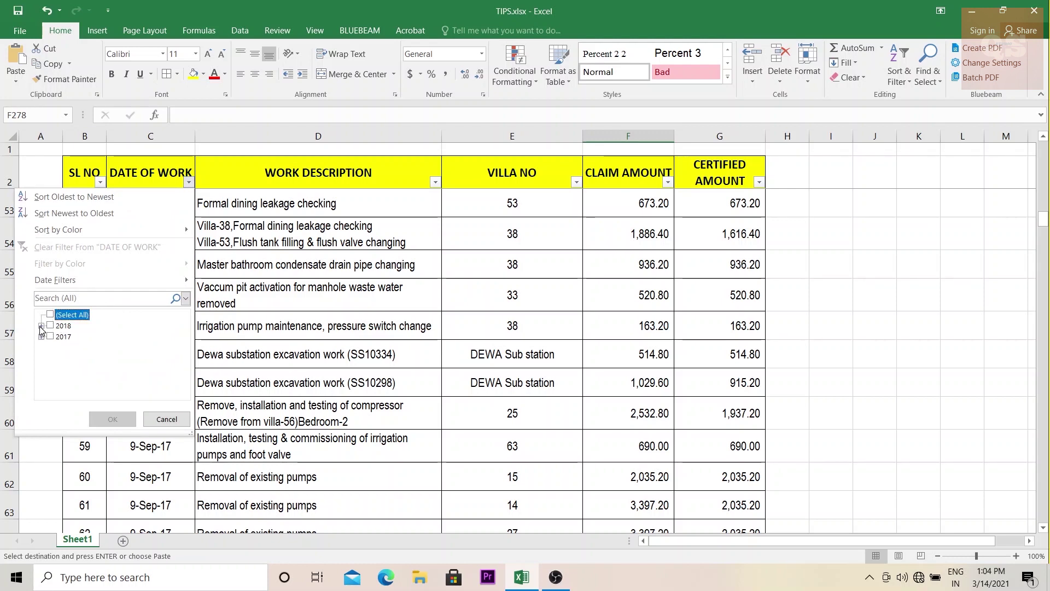
click(41, 326)
click(51, 369)
scroll(82, 356, down, 3)
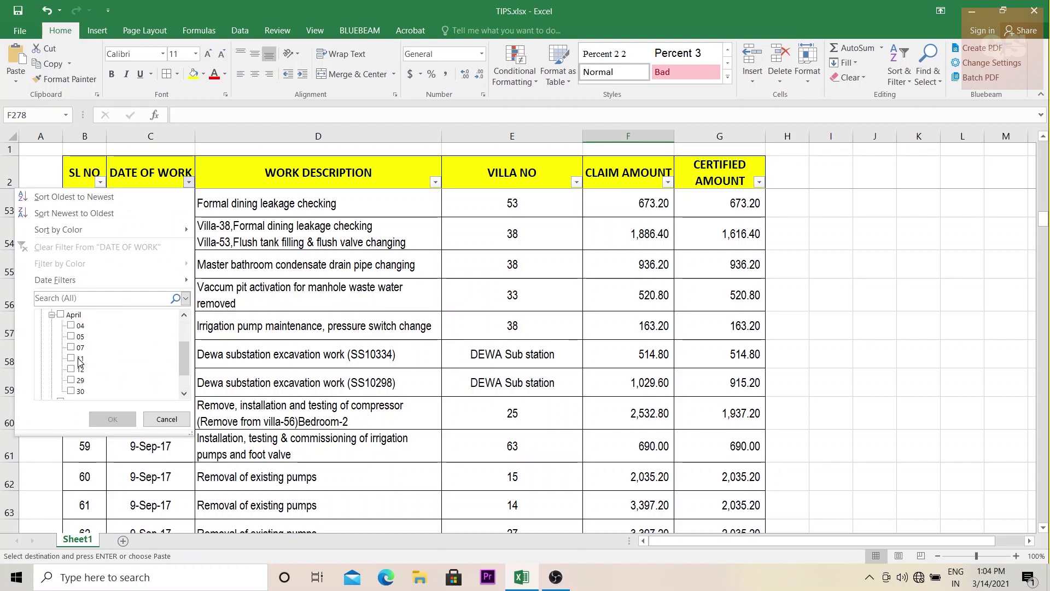
click(71, 347)
click(115, 421)
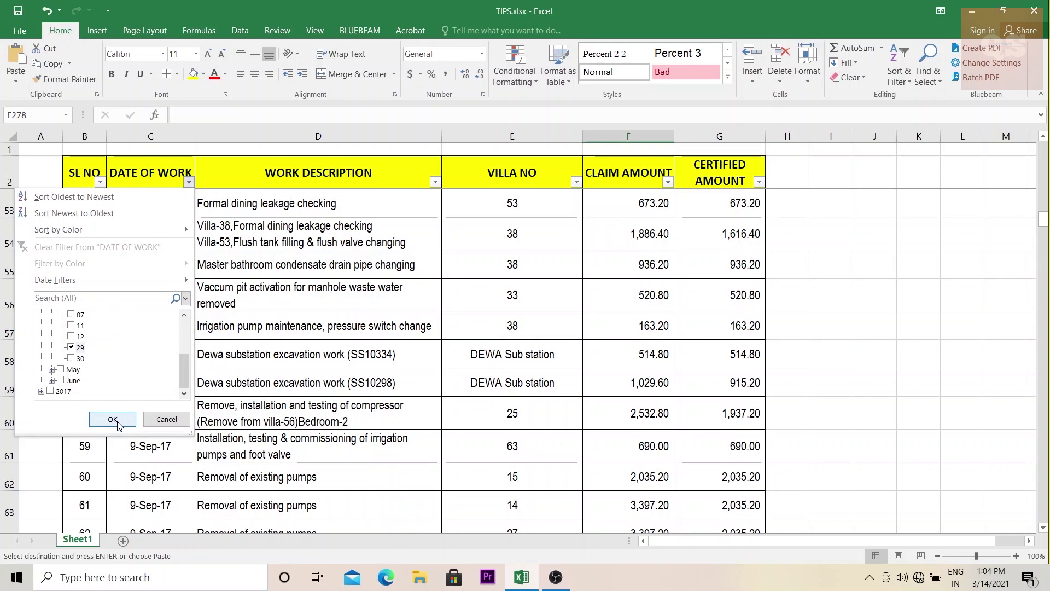
click(113, 419)
scroll(654, 326, down, 5)
scroll(650, 326, up, 1)
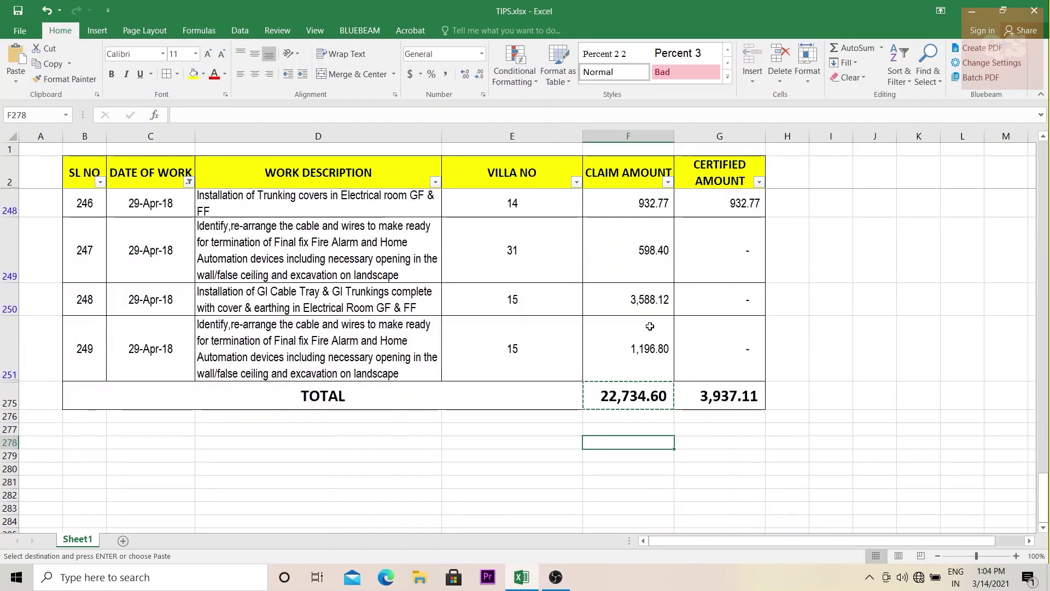
Check the SUBTOTAL totals: 22,734.60 claimed and 3,937.11 certified
click(628, 394)
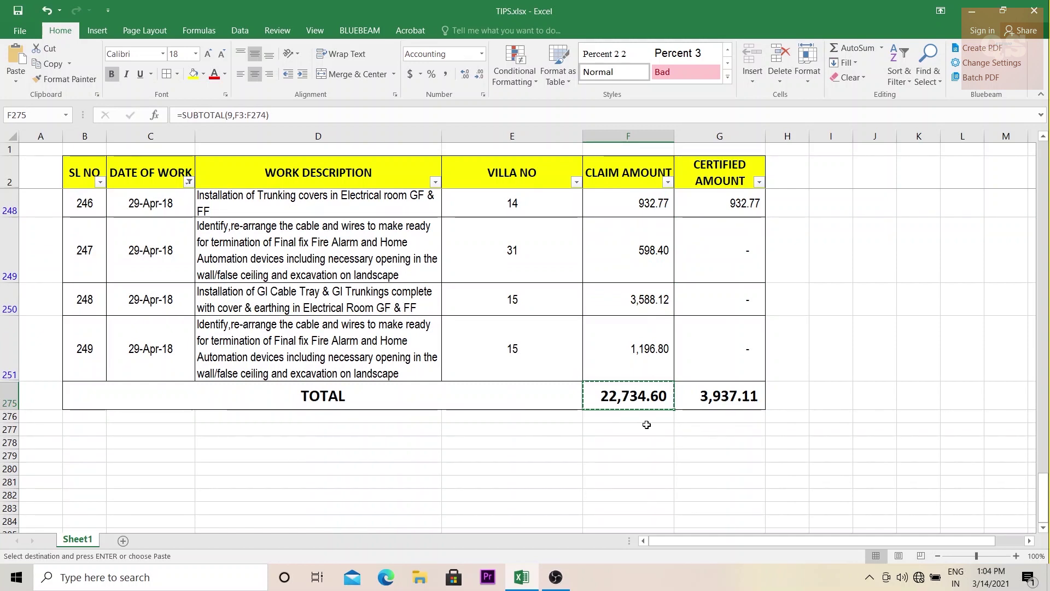
click(725, 402)
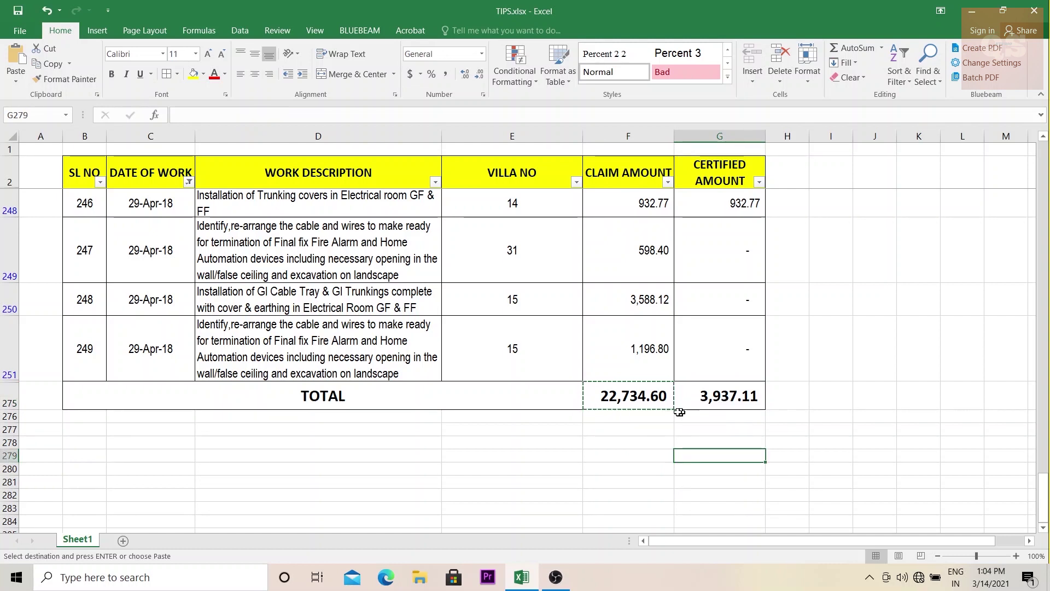
click(643, 403)
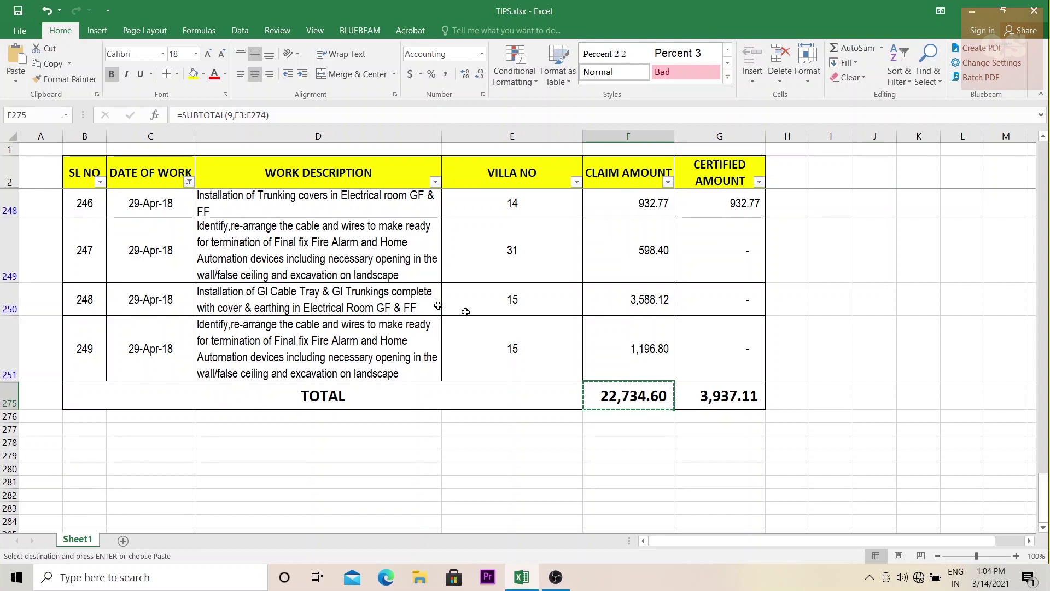
Clear the 29-Apr-18 filter on DATE OF WORK by reselecting all dates
click(188, 182)
click(79, 317)
click(78, 317)
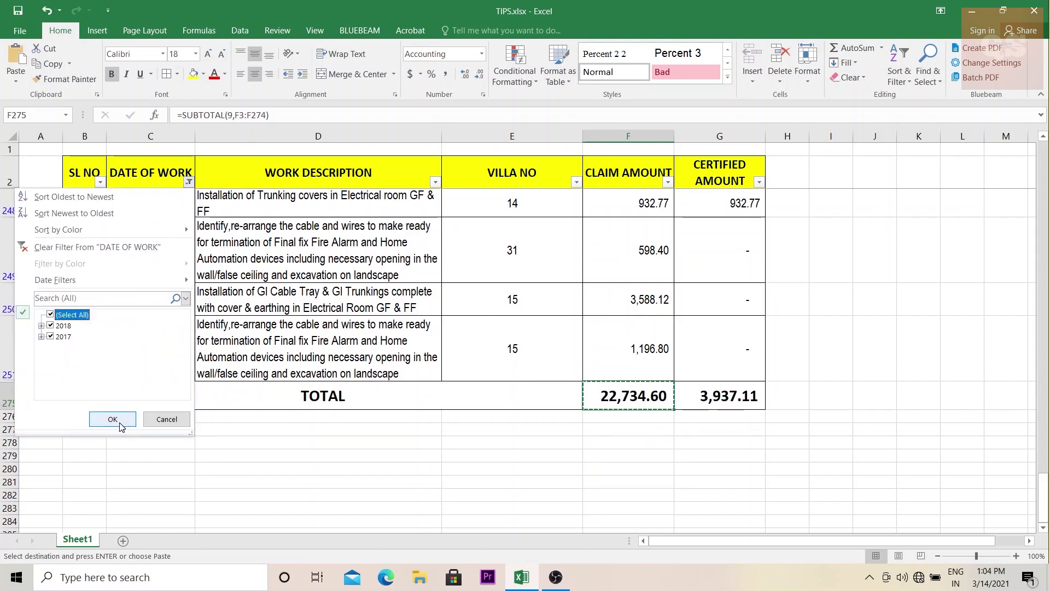
click(113, 420)
click(815, 427)
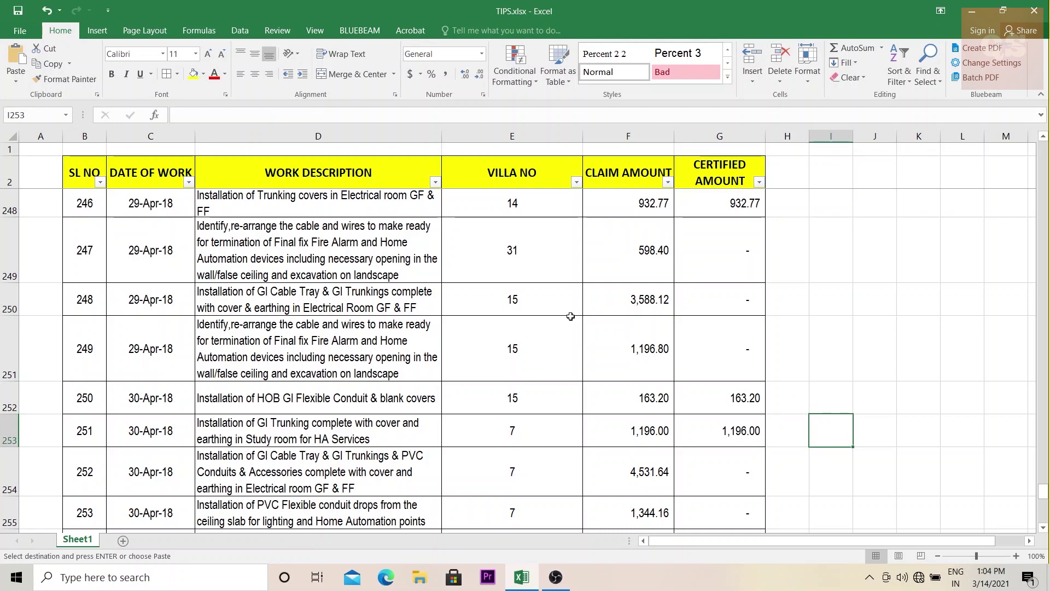
Scroll through the claims log to confirm entries from every date are listed
scroll(511, 290, down, 5)
scroll(512, 290, up, 20)
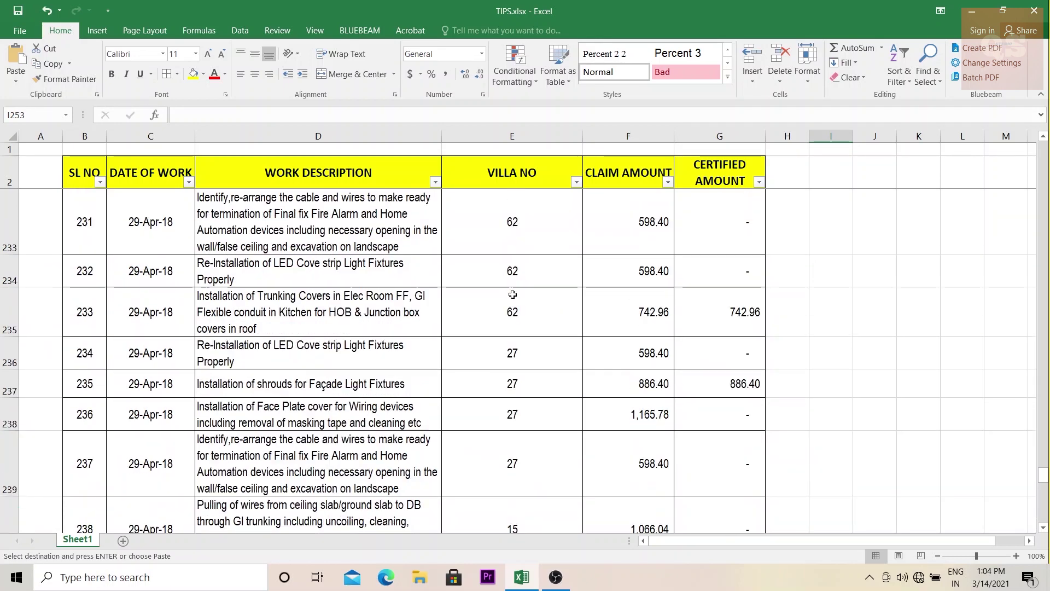
scroll(512, 295, up, 11)
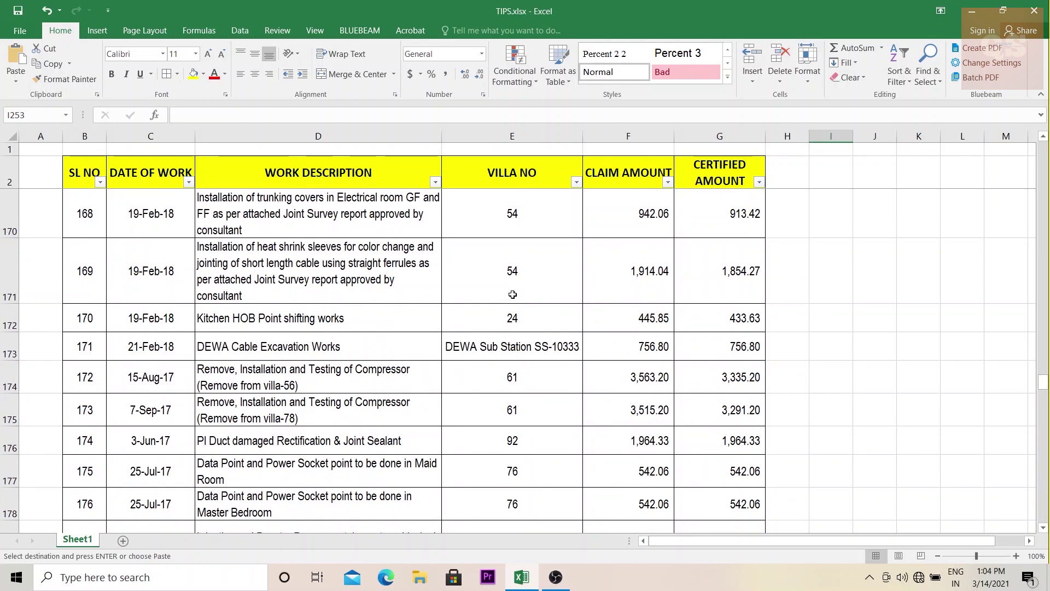
scroll(513, 294, up, 10)
click(914, 293)
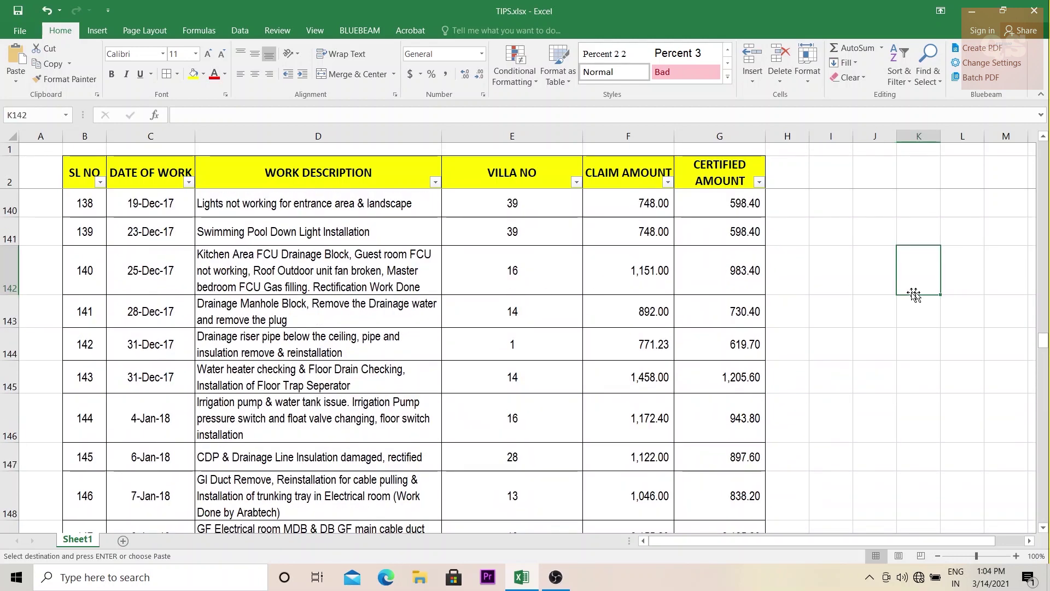
scroll(773, 300, down, 13)
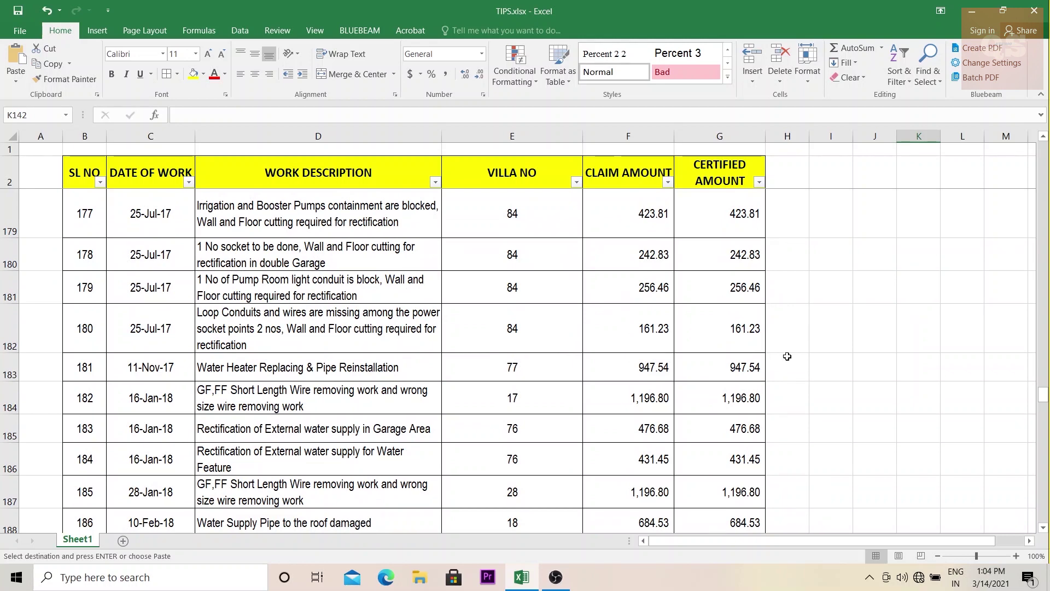
scroll(787, 356, down, 4)
scroll(787, 356, down, 4)
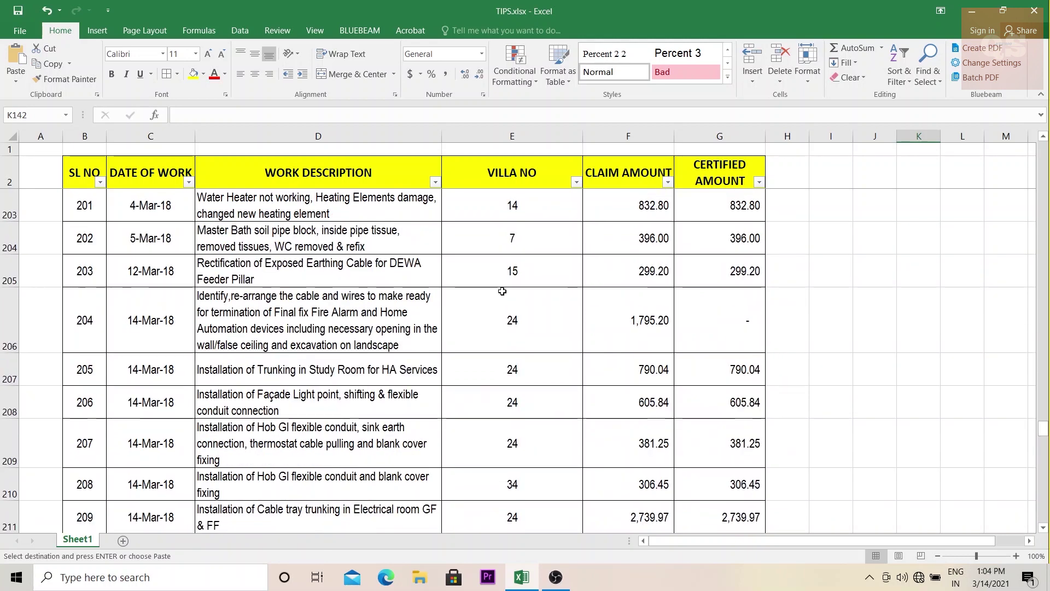
Filter the VILLA NO column to show only villa 7's rows
click(576, 181)
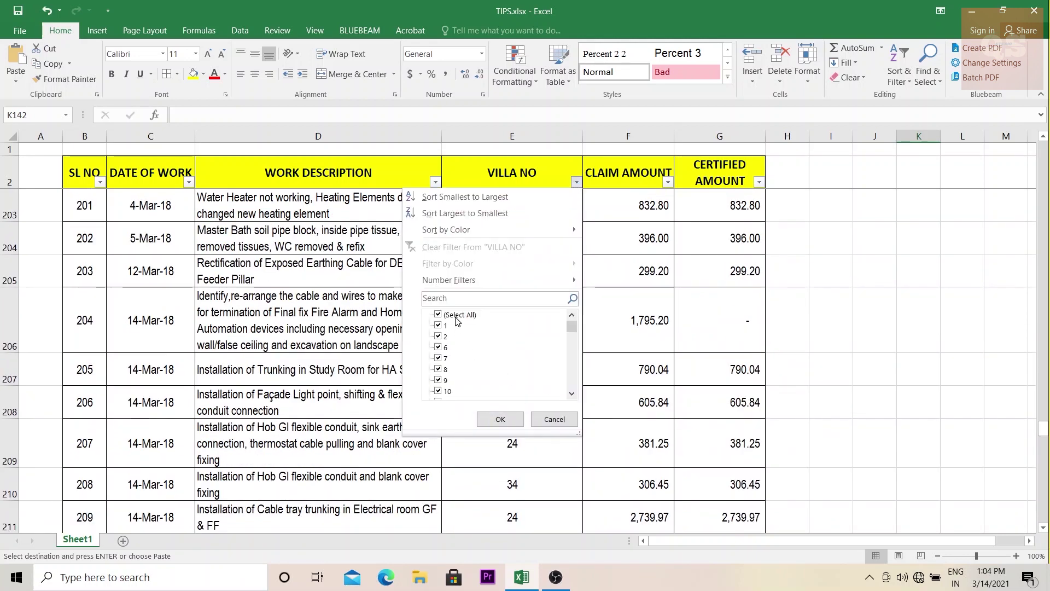
click(458, 316)
click(446, 358)
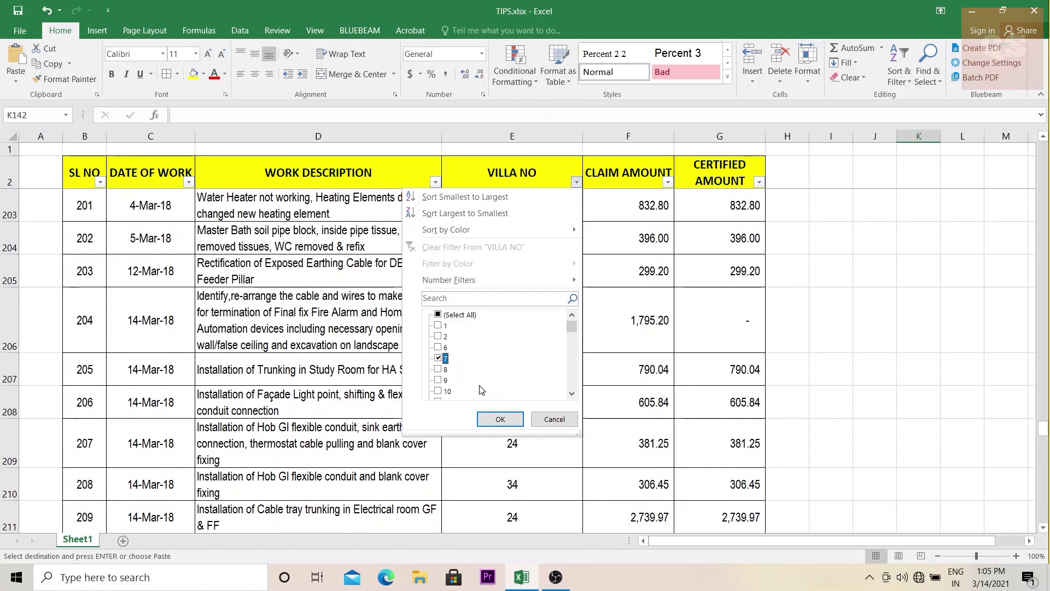
click(500, 419)
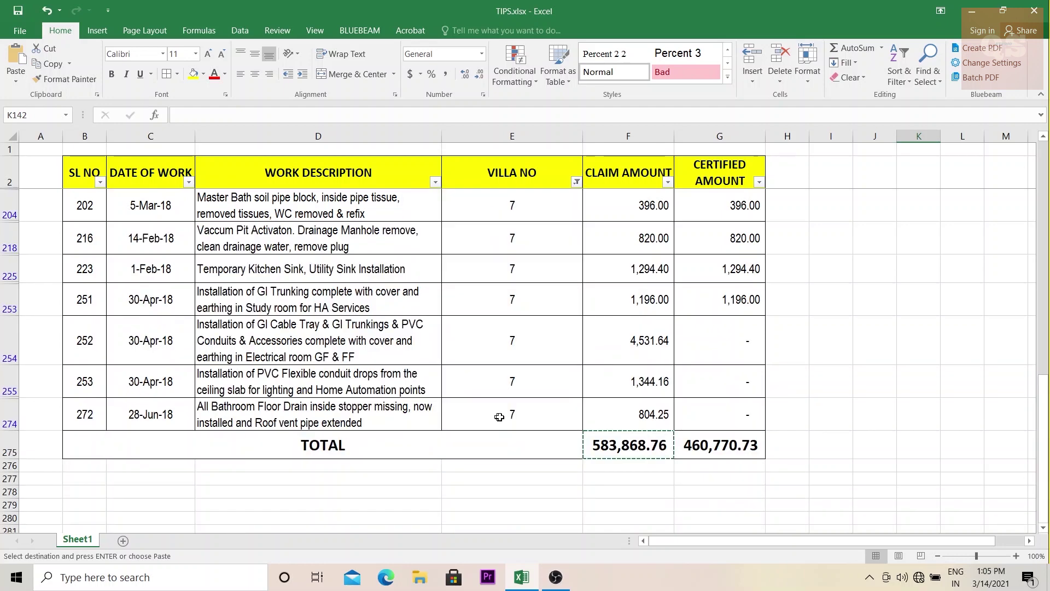
Inspect the SUBTOTAL formulas giving 14,068.45 claimed and 6,790.00 certified for villa 7
click(629, 444)
key(ctrl+c)
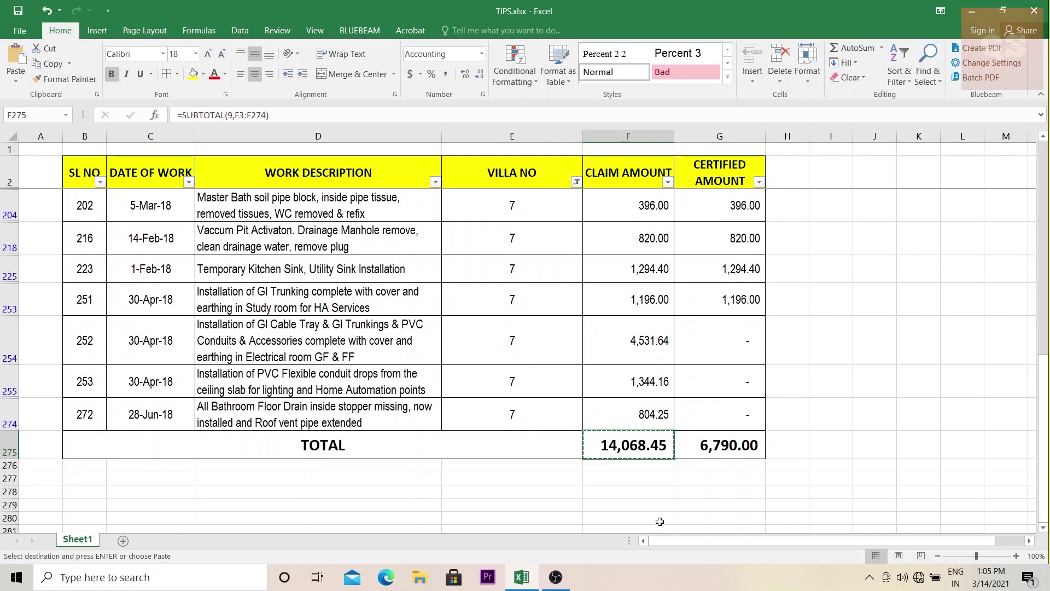
click(716, 466)
click(718, 454)
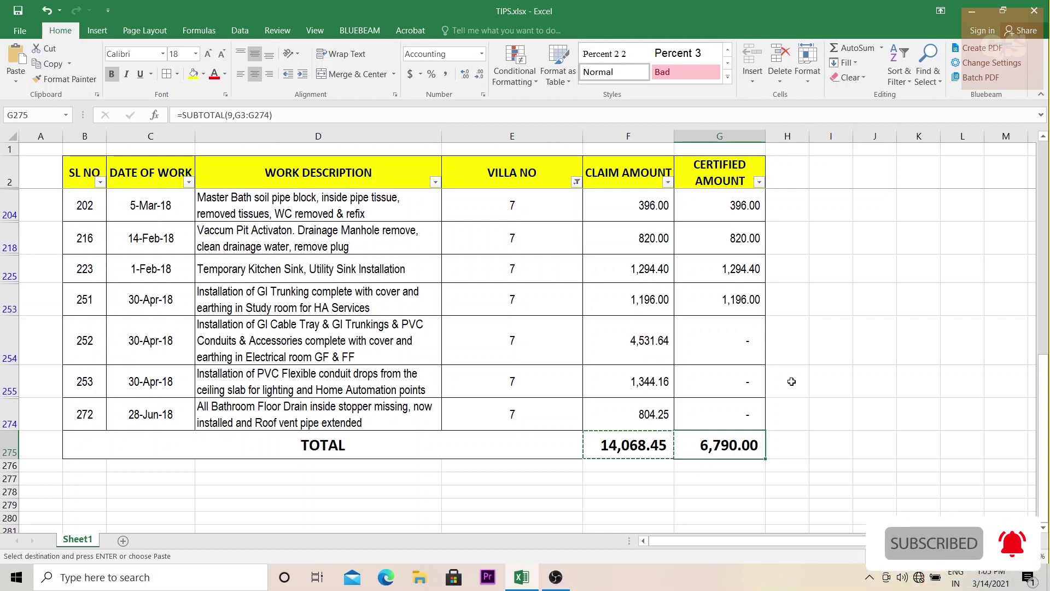
Clear the villa 7 filter with Alt+A, C so every villa's rows reappear
key(alt+a)
key(c)
scroll(792, 377, down, 3)
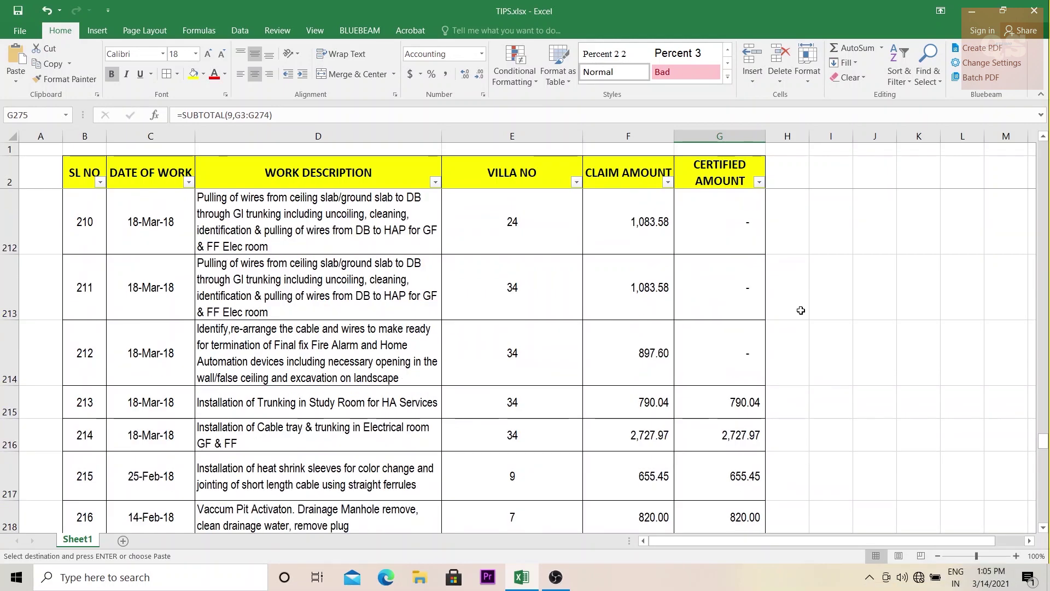
scroll(798, 328, up, 4)
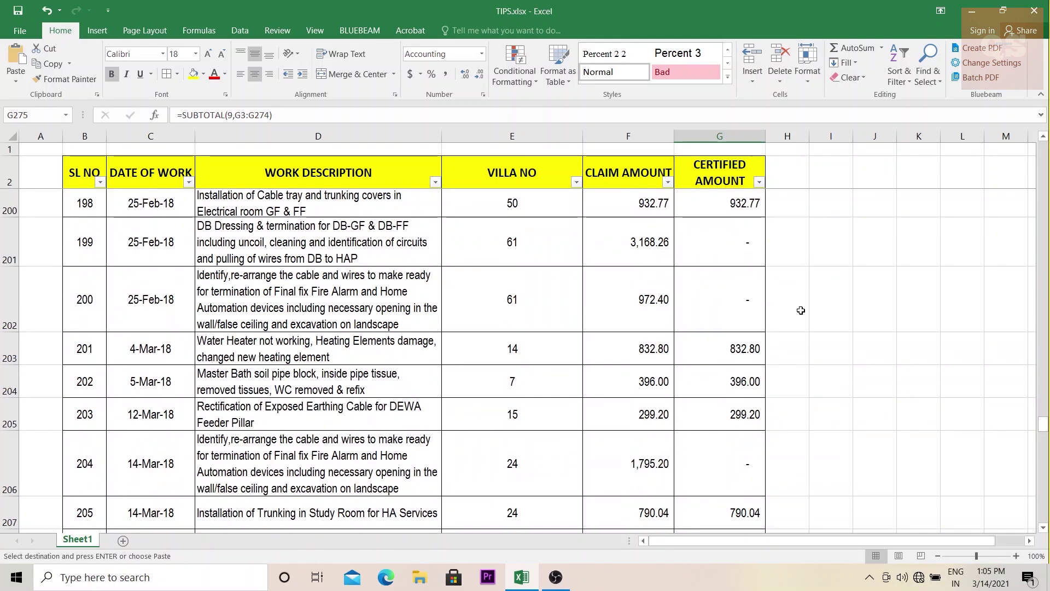